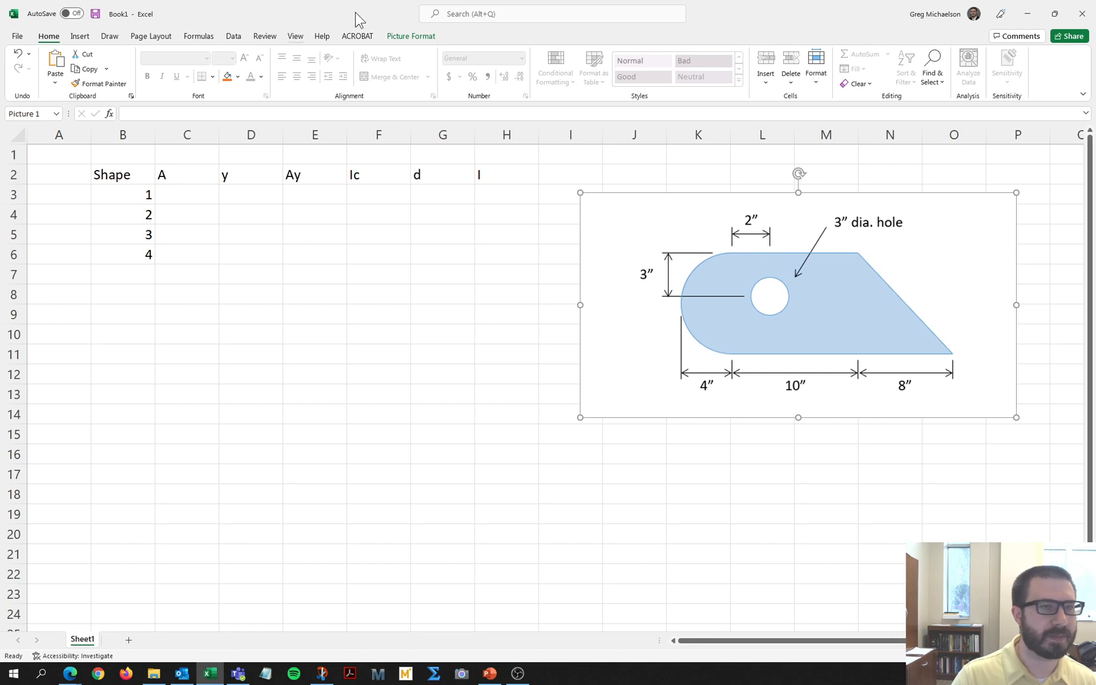
# Apply a soft drop-shadow picture style to the dimensioned shape picture and return to cell C3.
pyautogui.click(406, 36)
pyautogui.click(406, 78)
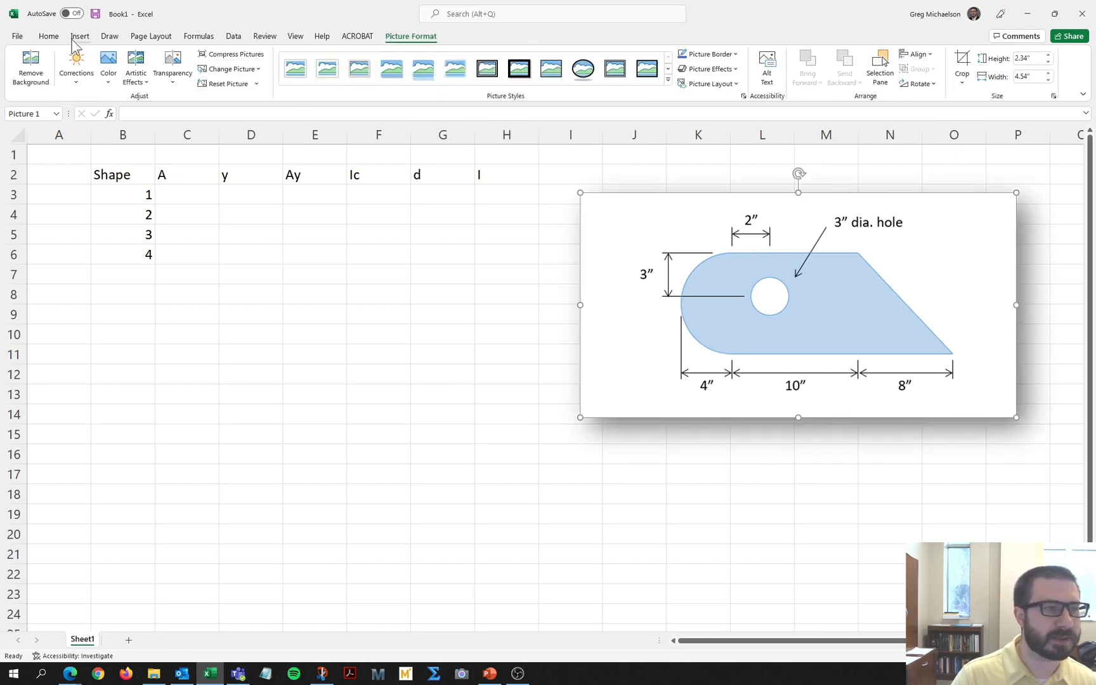
pyautogui.click(49, 37)
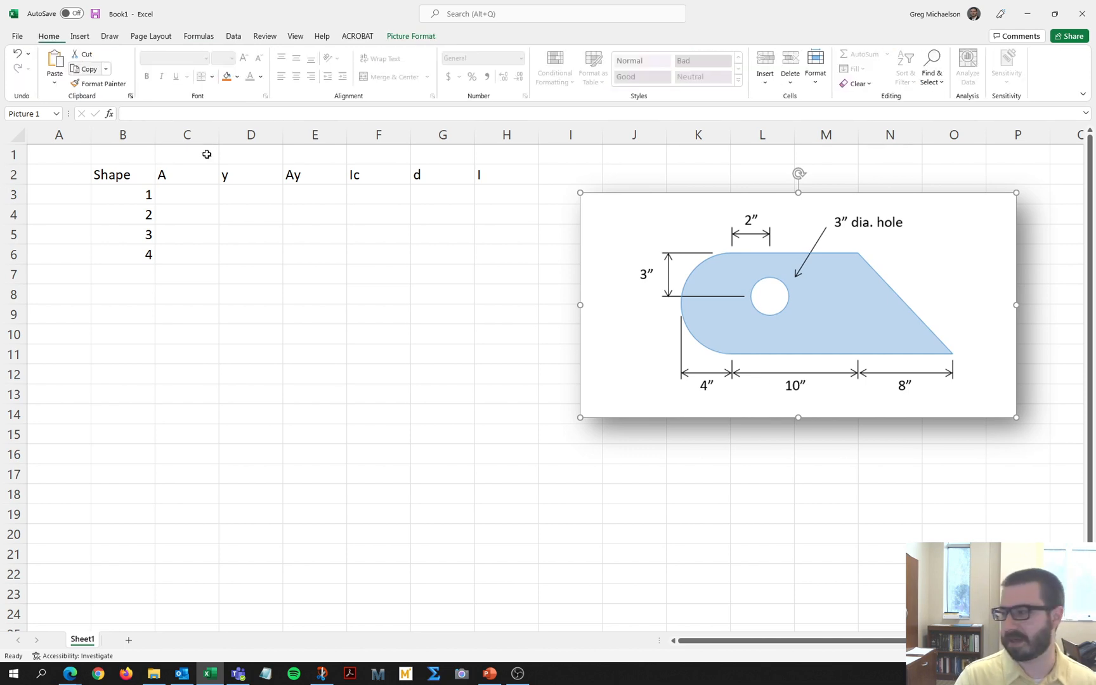
pyautogui.click(209, 205)
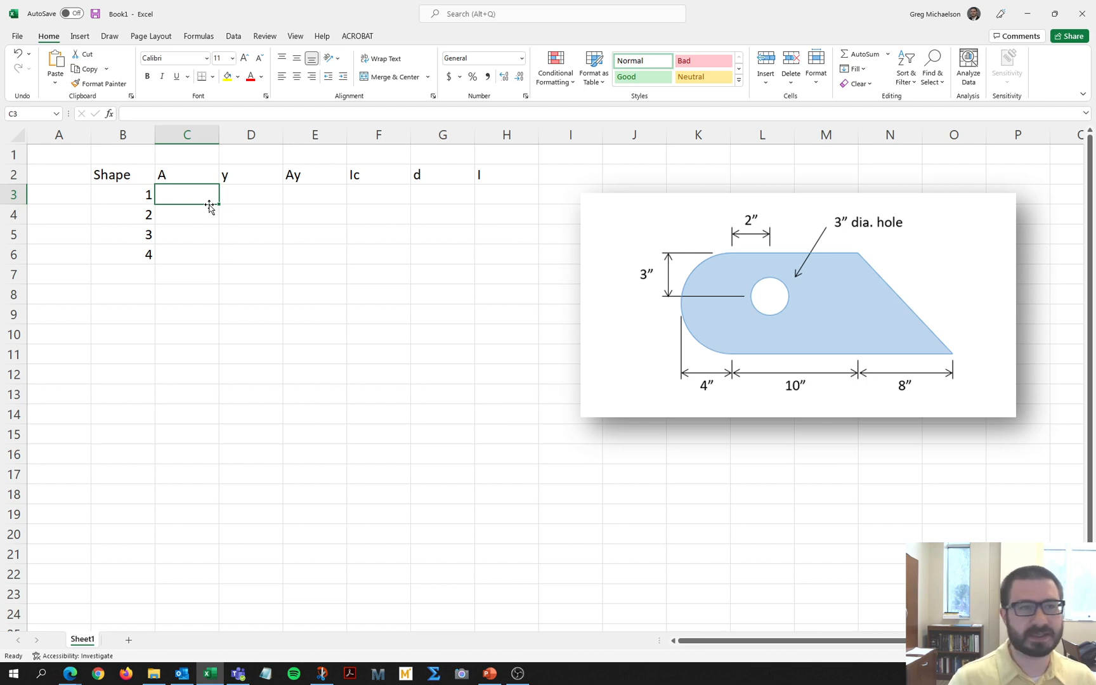
# Draw two red vertical pen lines on the picture, separating the semicircle, rectangle and triangle.
pyautogui.click(111, 40)
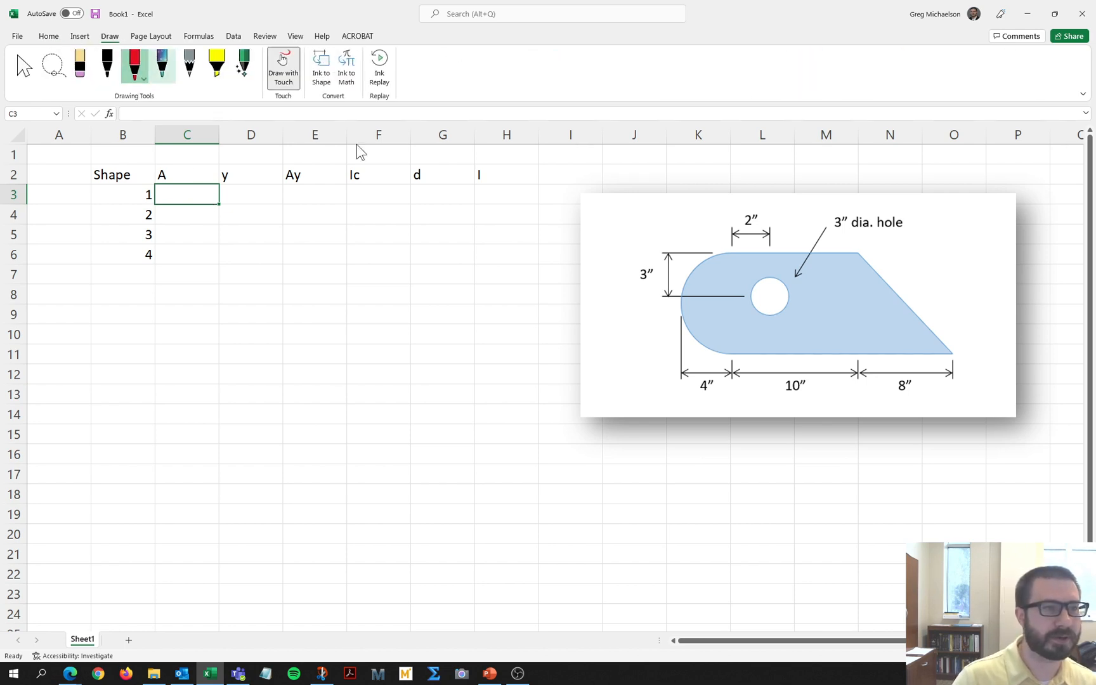
pyautogui.moveTo(728, 254); pyautogui.dragTo(729, 349)
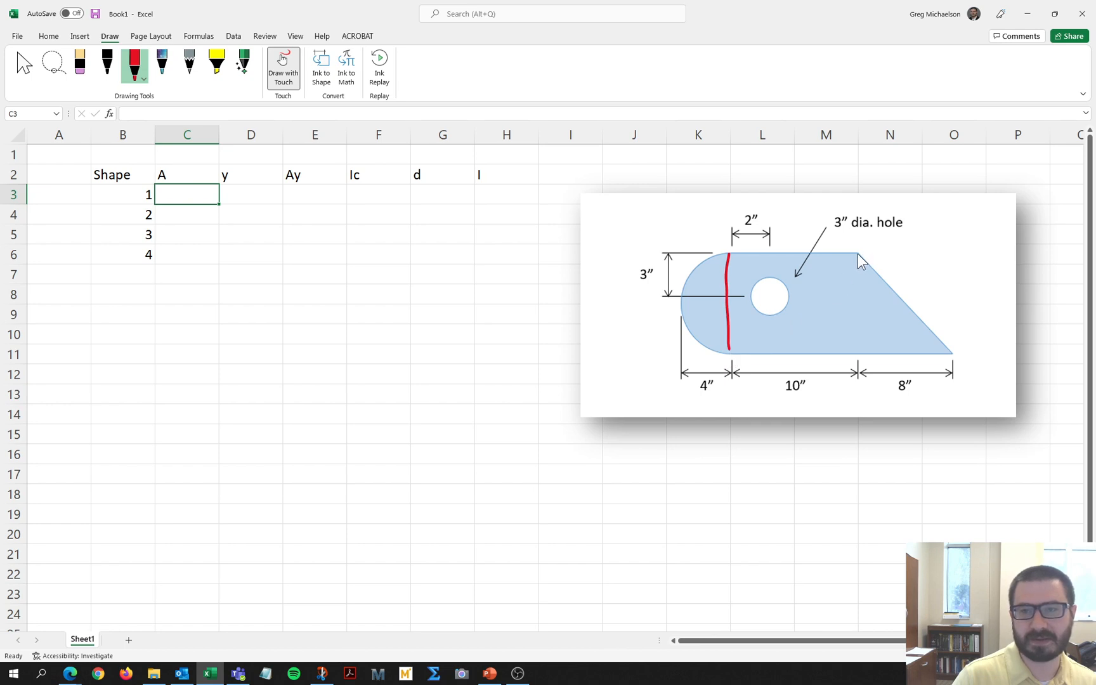
pyautogui.moveTo(857, 254); pyautogui.dragTo(858, 350)
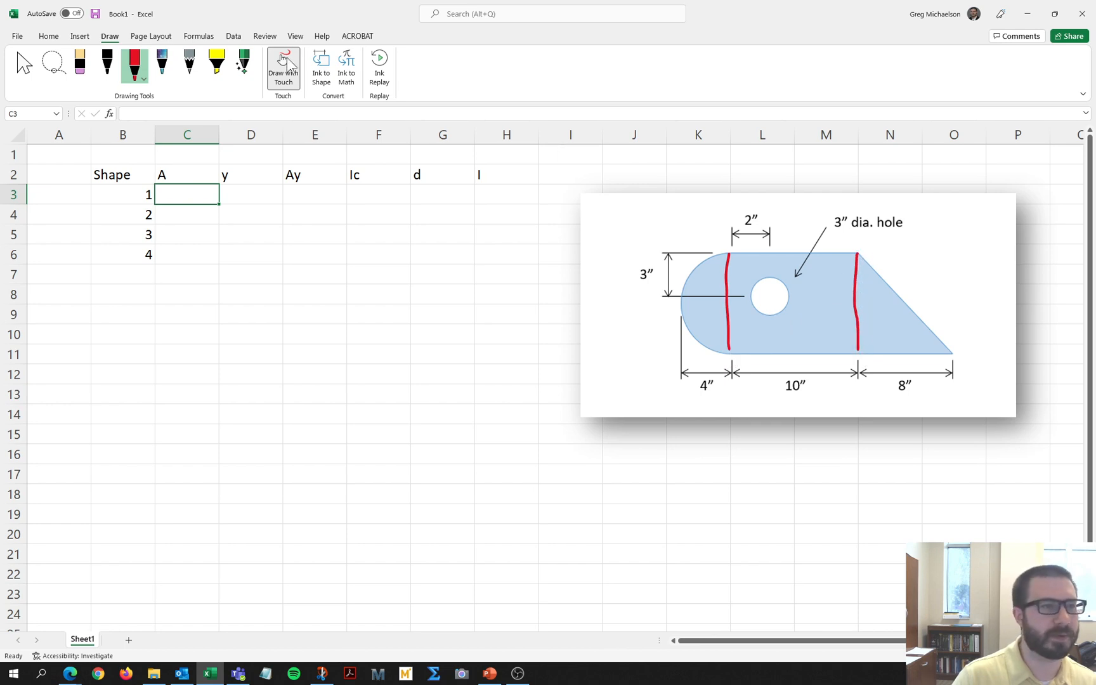
pyautogui.click(134, 63)
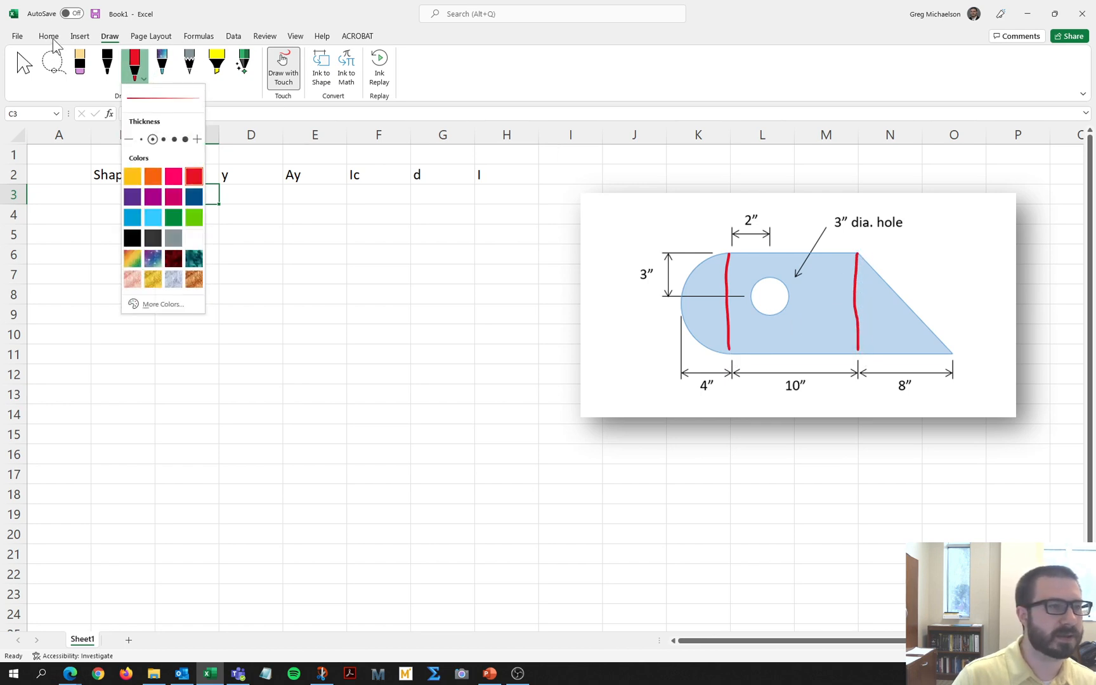
pyautogui.click(24, 64)
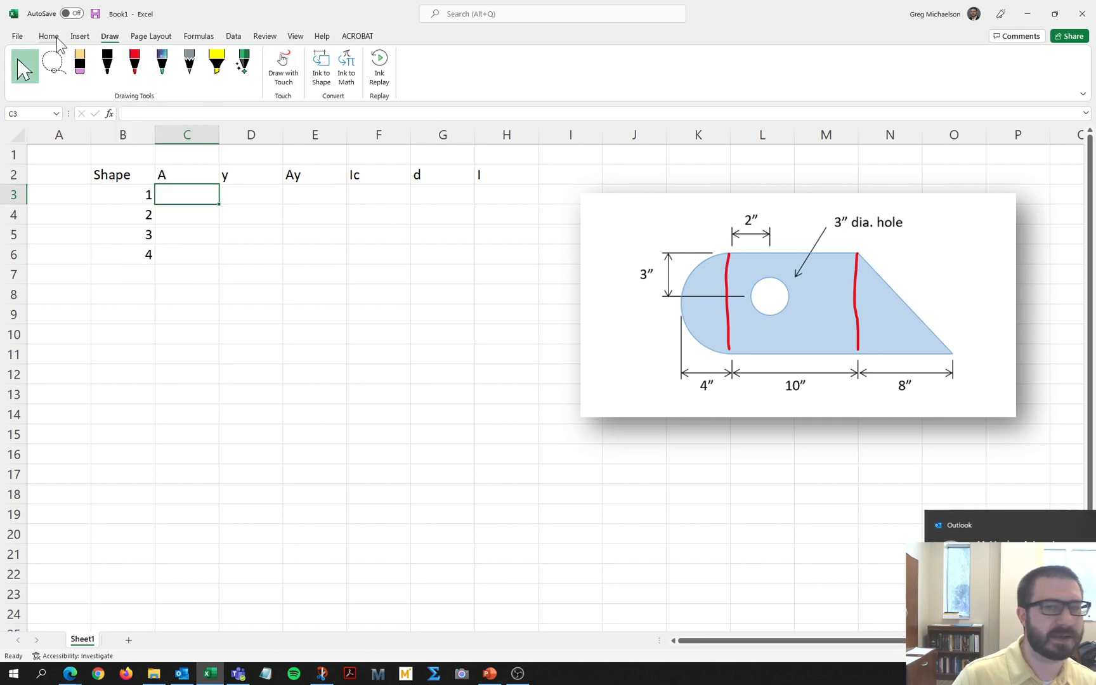
pyautogui.click(56, 37)
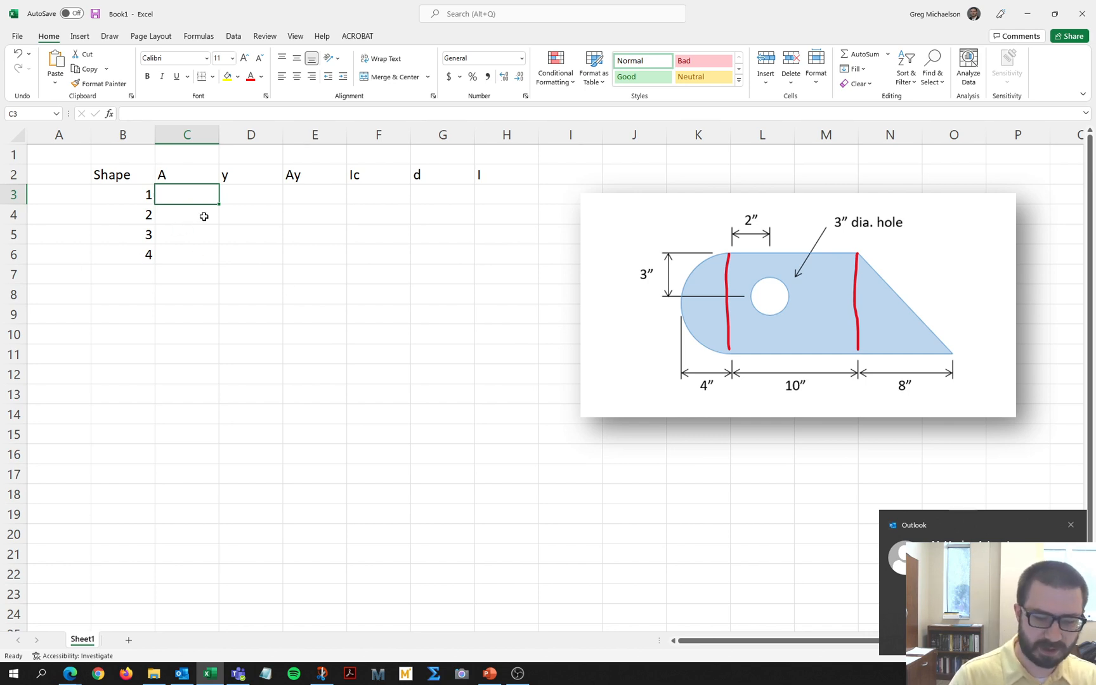
# Enter the areas of shapes 1 and 2 as =10*8 in C3 and =8*8/2 in C4.
pyautogui.write('=10*8')
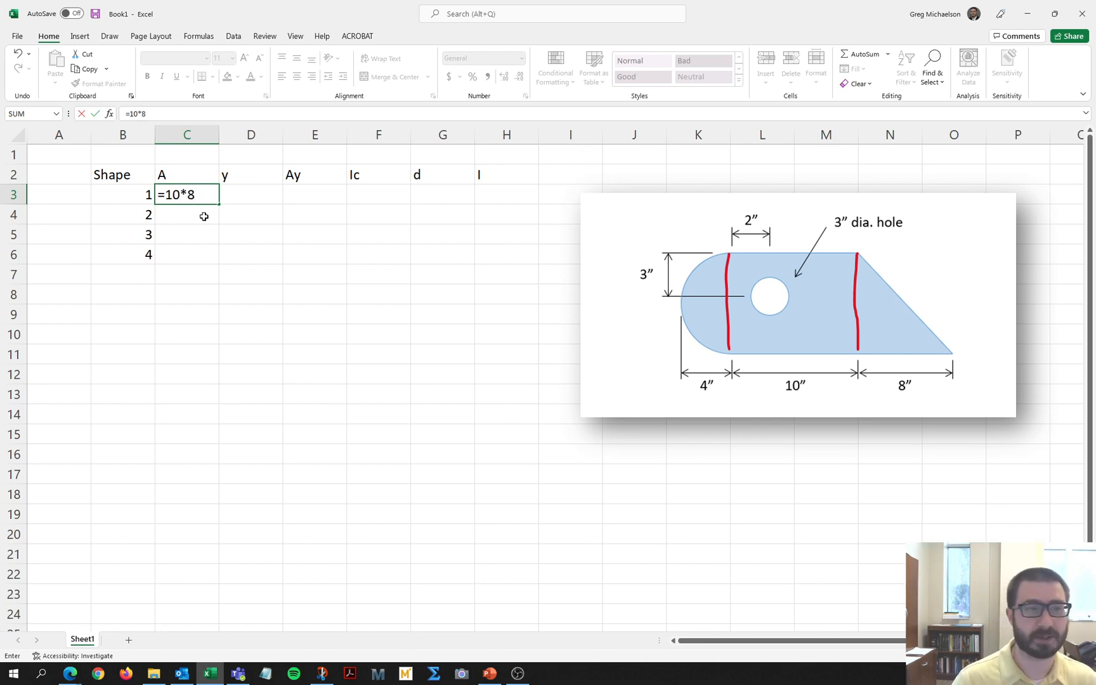
pyautogui.press('Return')
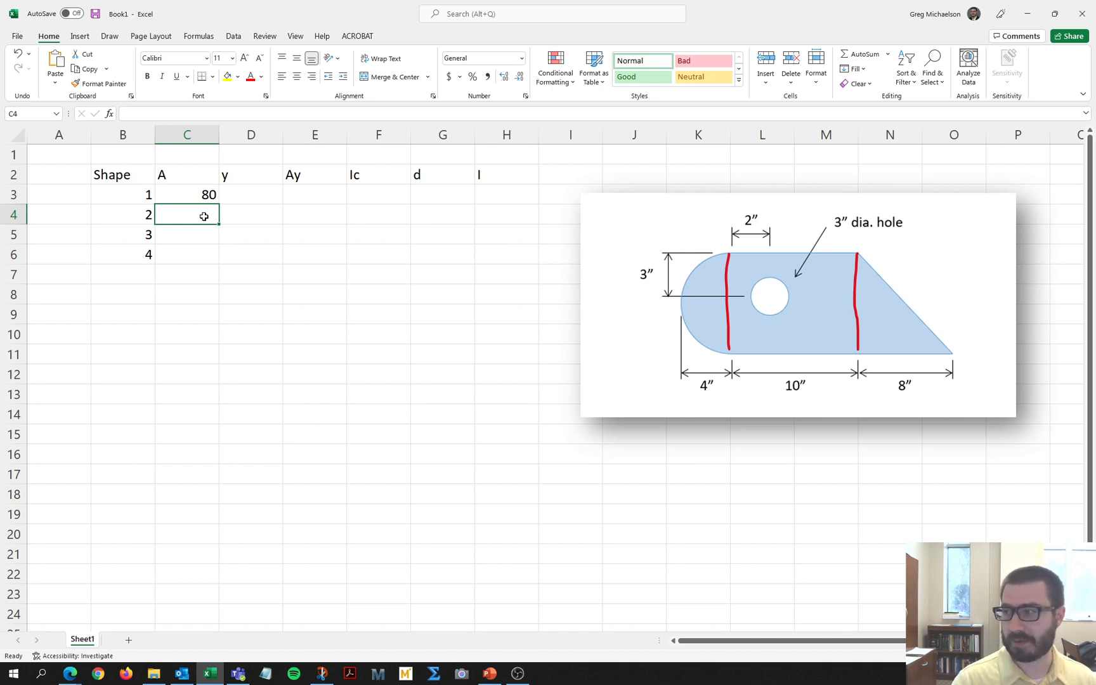
pyautogui.write('=')
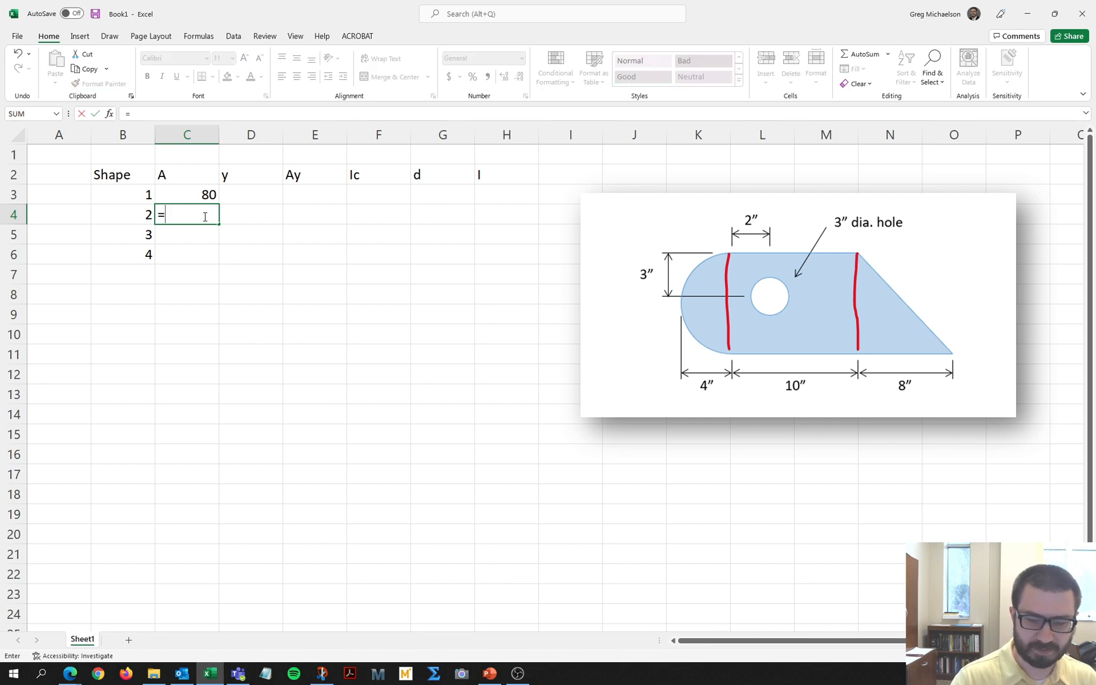
pyautogui.write('8*8/2')
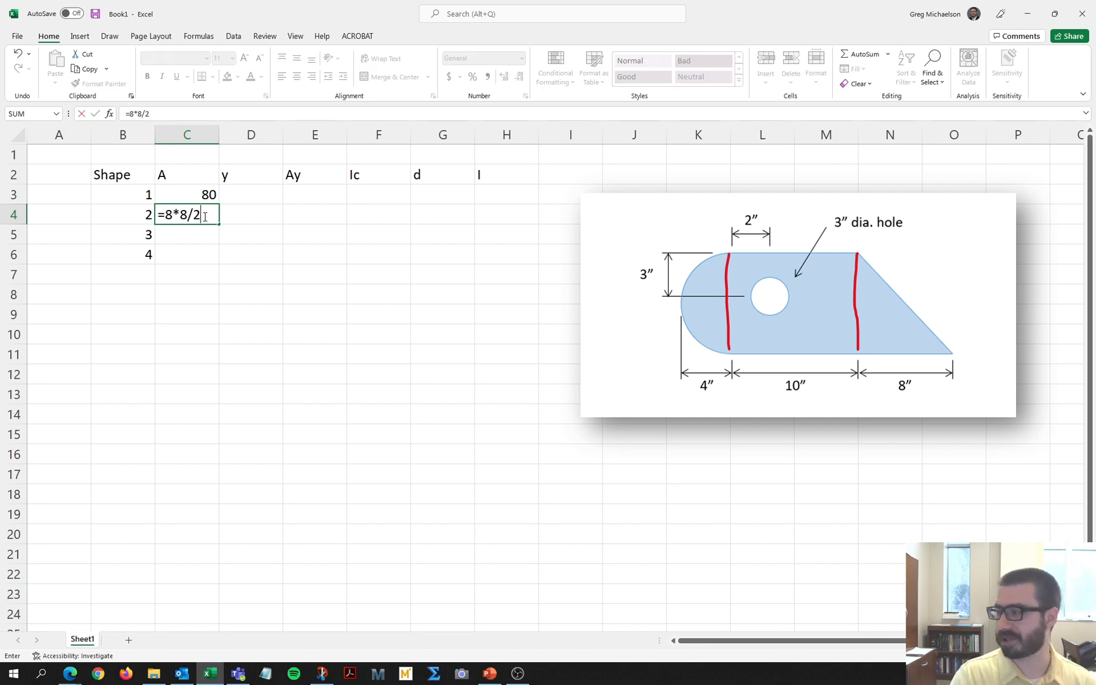
pyautogui.press('Return')
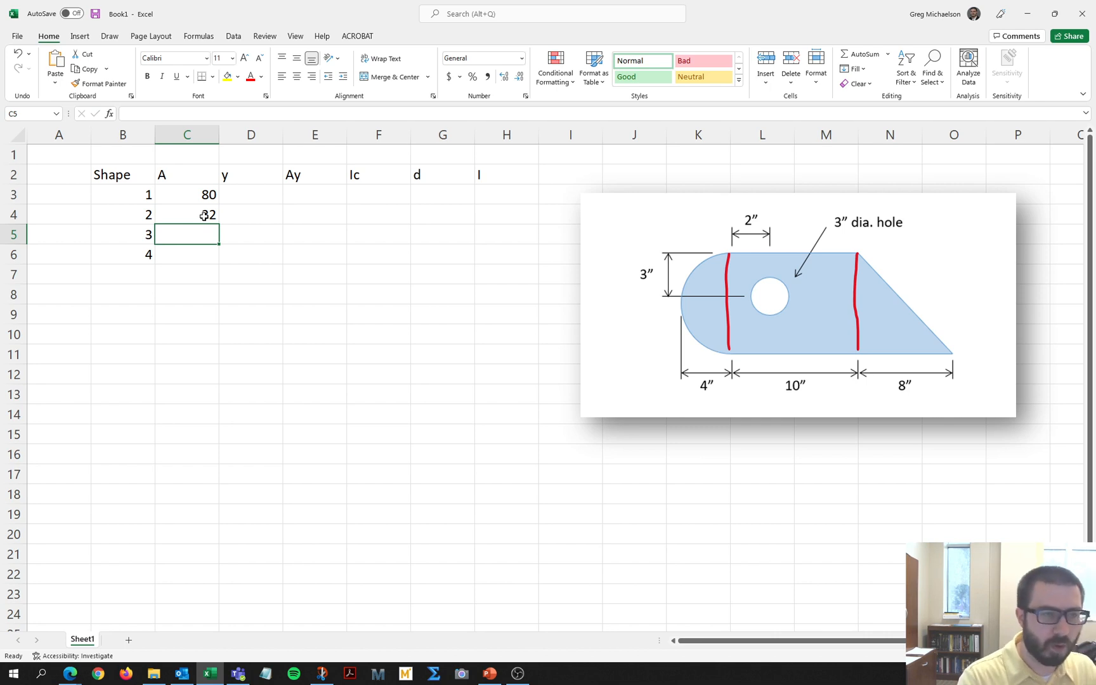
# Enter the hole's negative area for shape 3 in C5 as =-pi()*(1.5^2).
pyautogui.write('=pi')
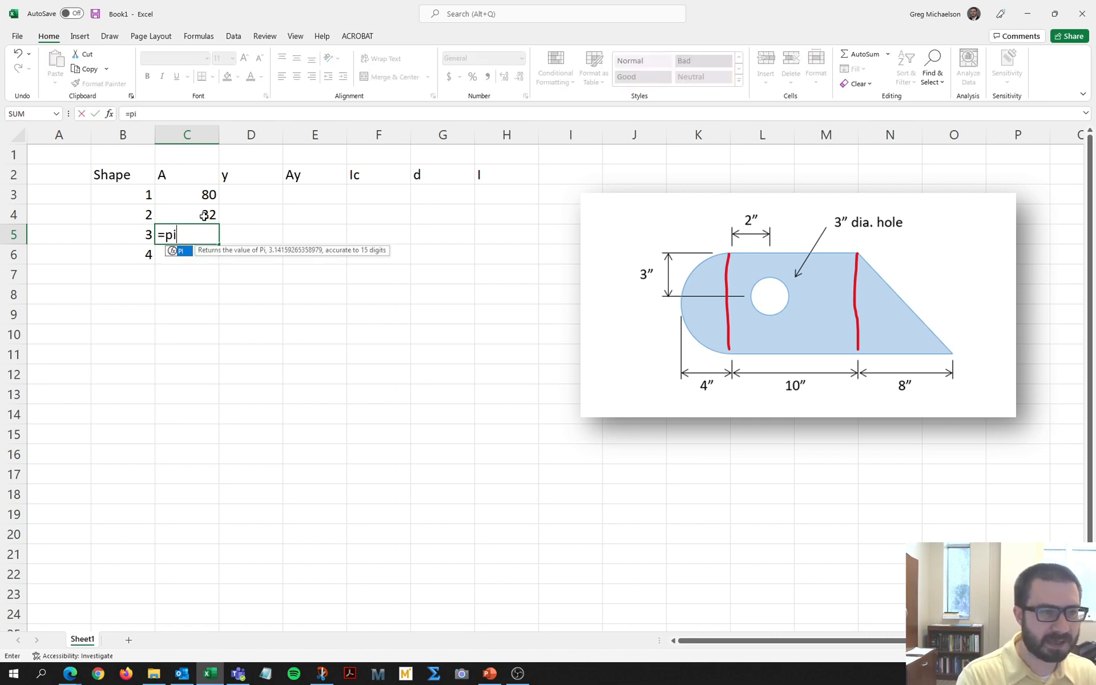
pyautogui.write('()')
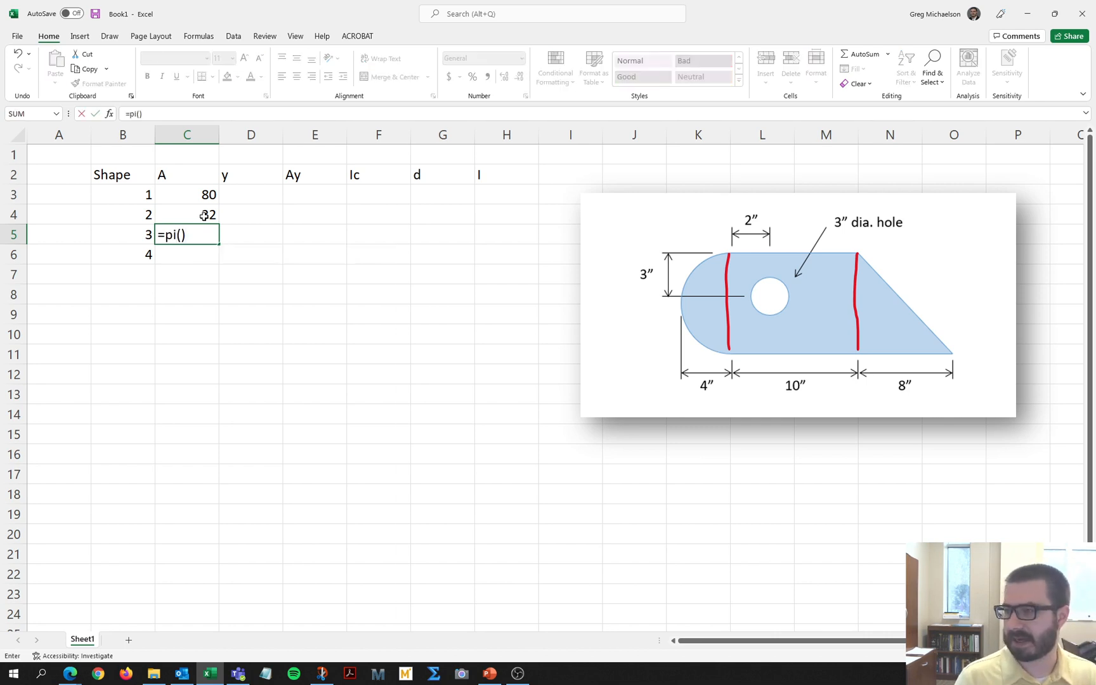
pyautogui.write('*')
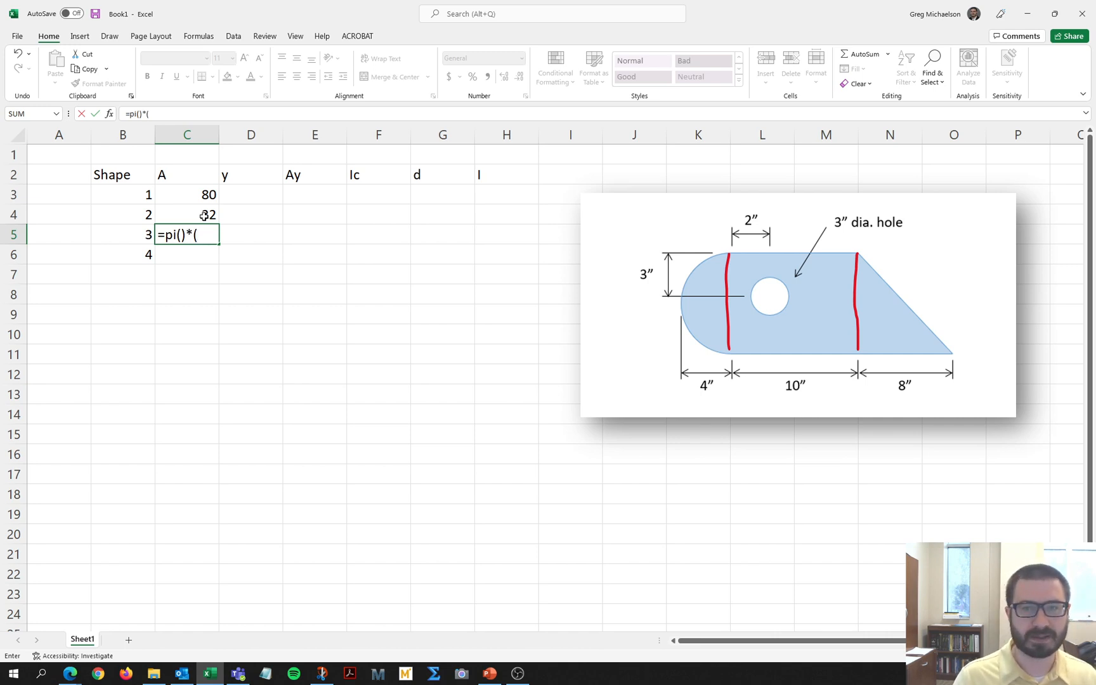
pyautogui.write('(')
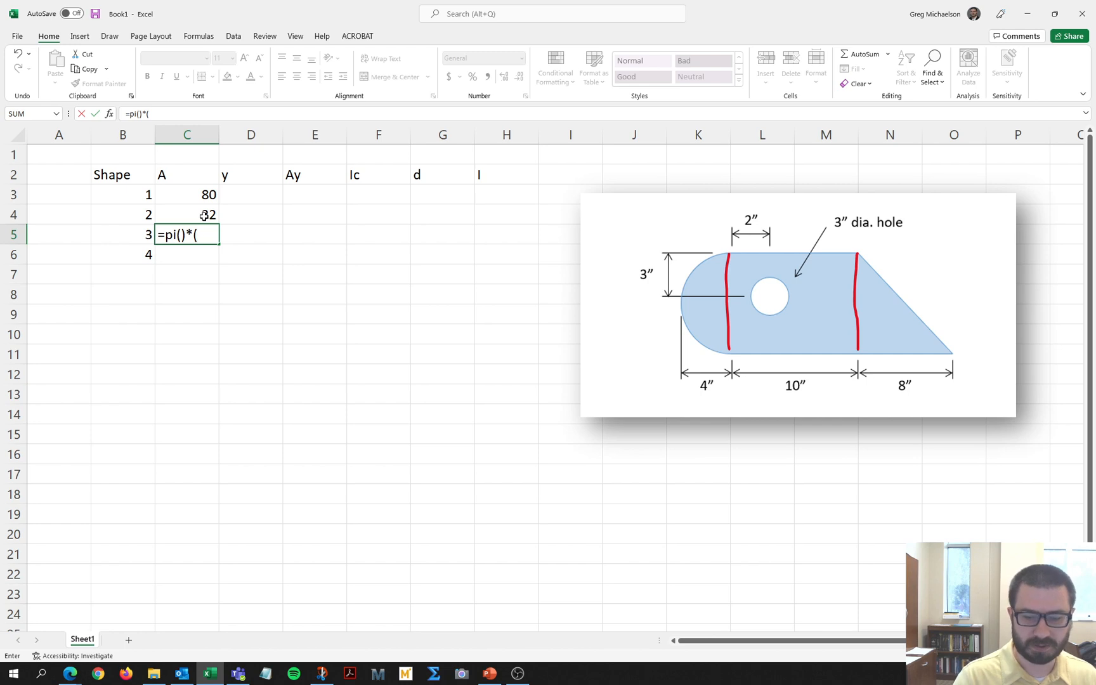
pyautogui.write('1.5^')
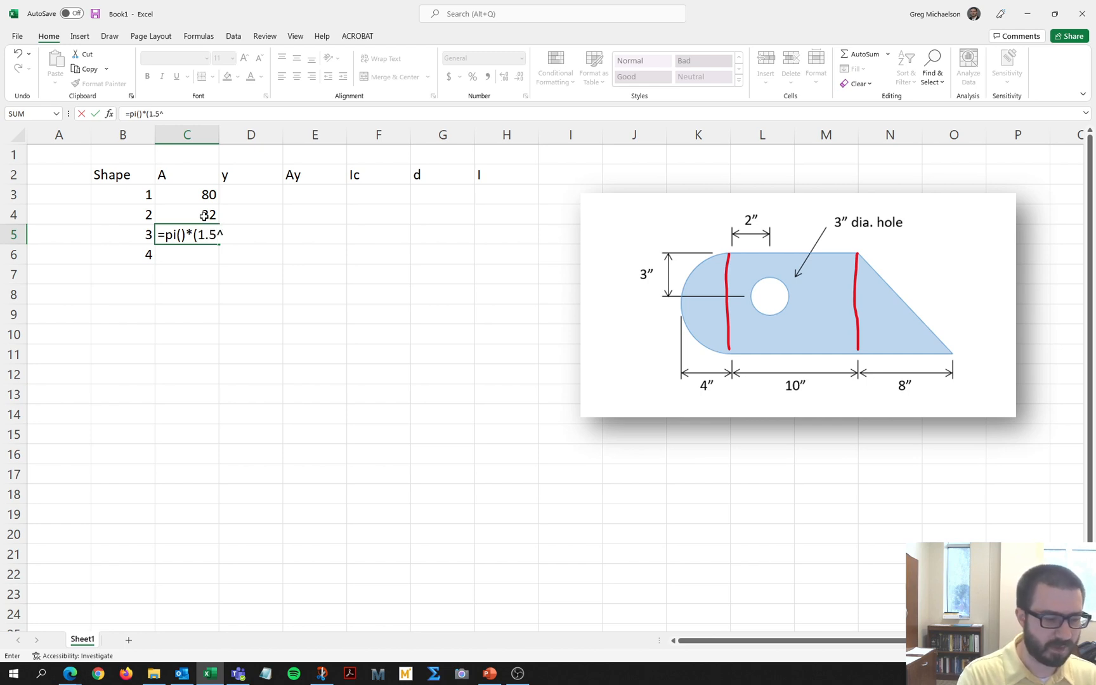
pyautogui.write('2)')
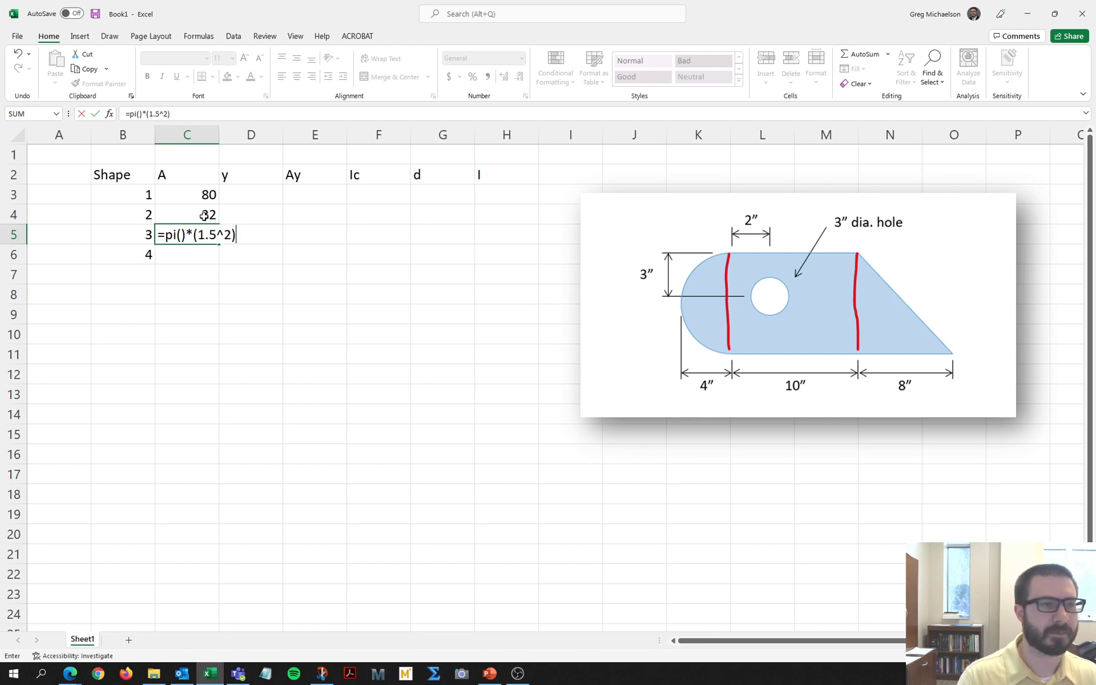
pyautogui.click(129, 115)
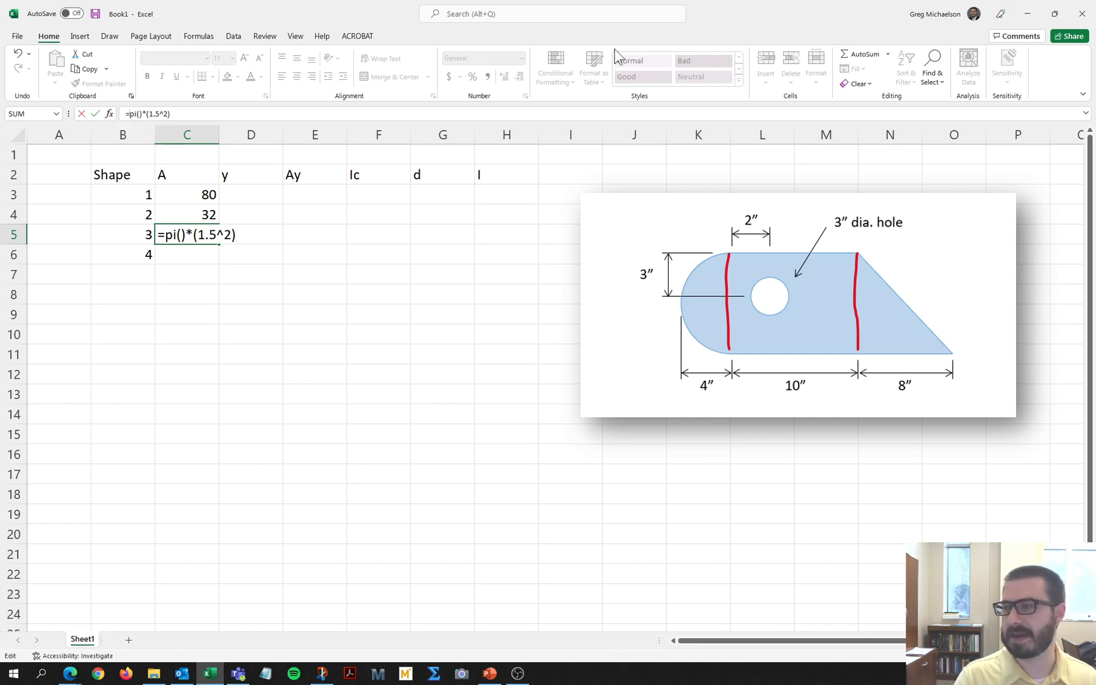
pyautogui.write('-')
pyautogui.press('Return')
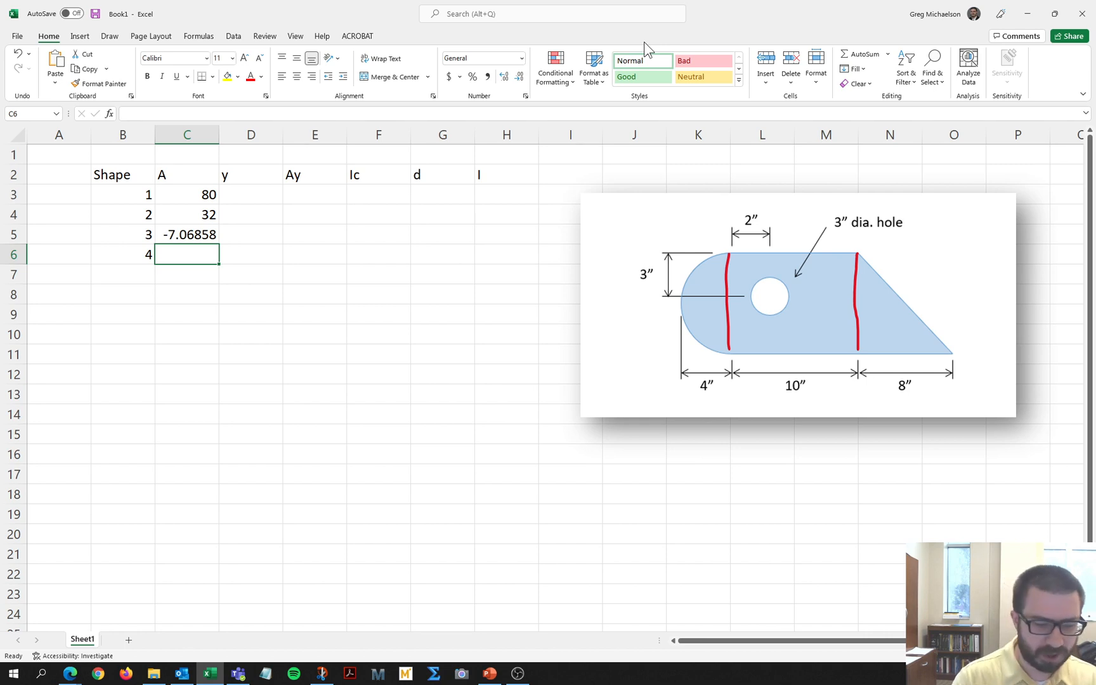
# Enter the semicircle's area for shape 4 in C6 as =pi()*(4^2)/2.
pyautogui.write('=pi()')
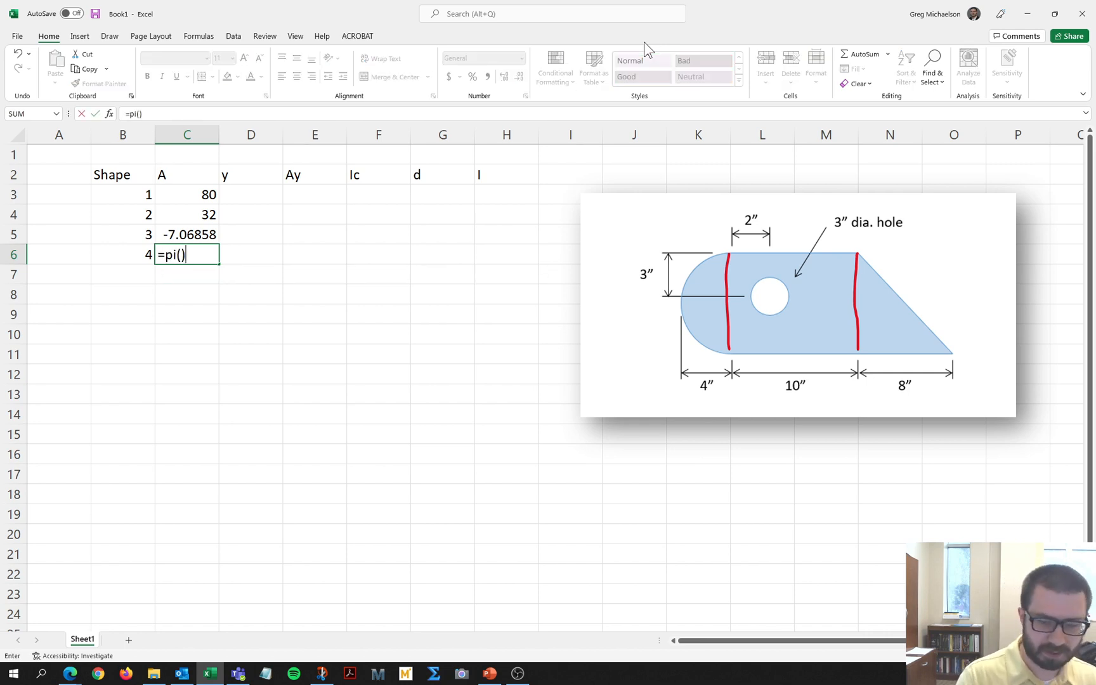
pyautogui.write('*(')
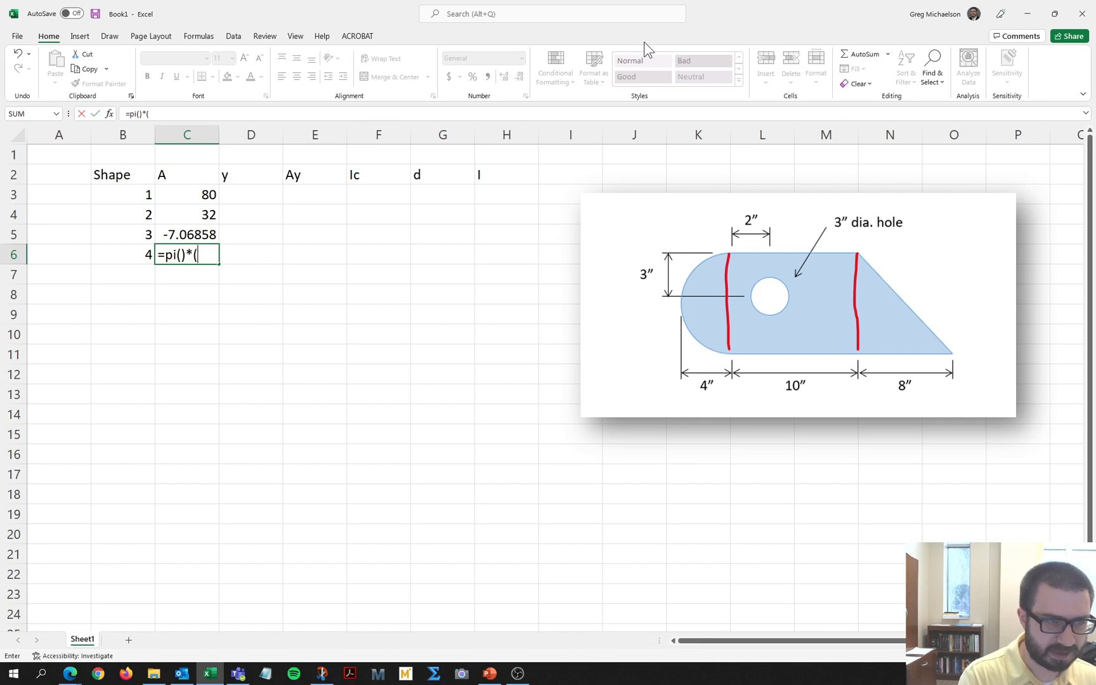
pyautogui.write('4^2')
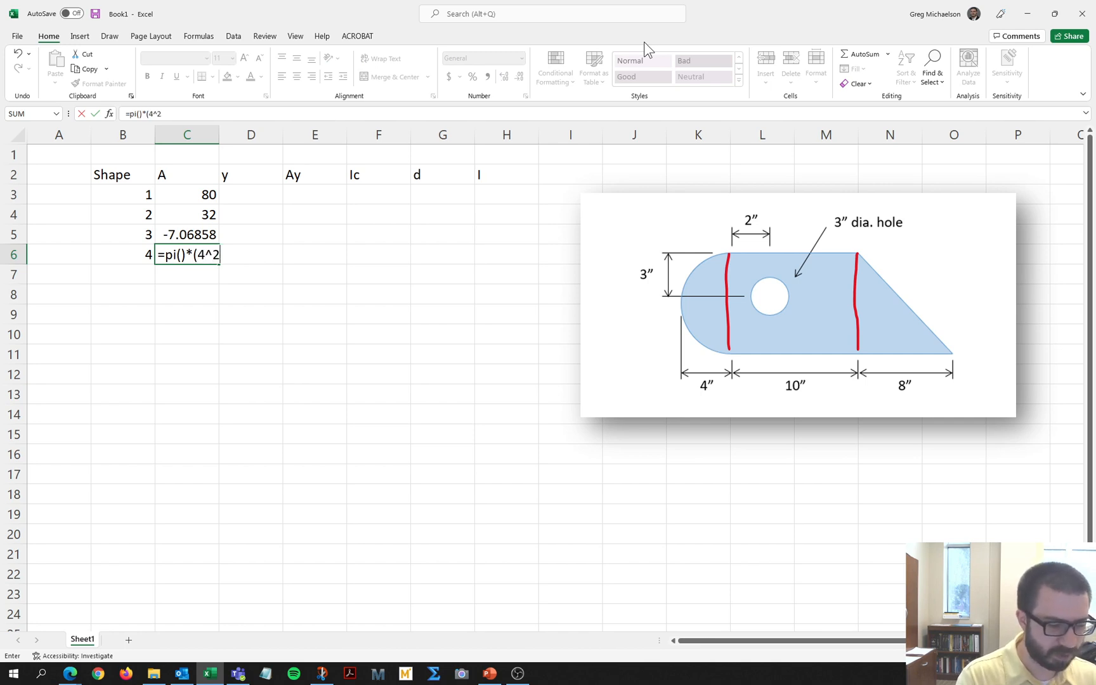
pyautogui.write(')/2')
pyautogui.press('Return')
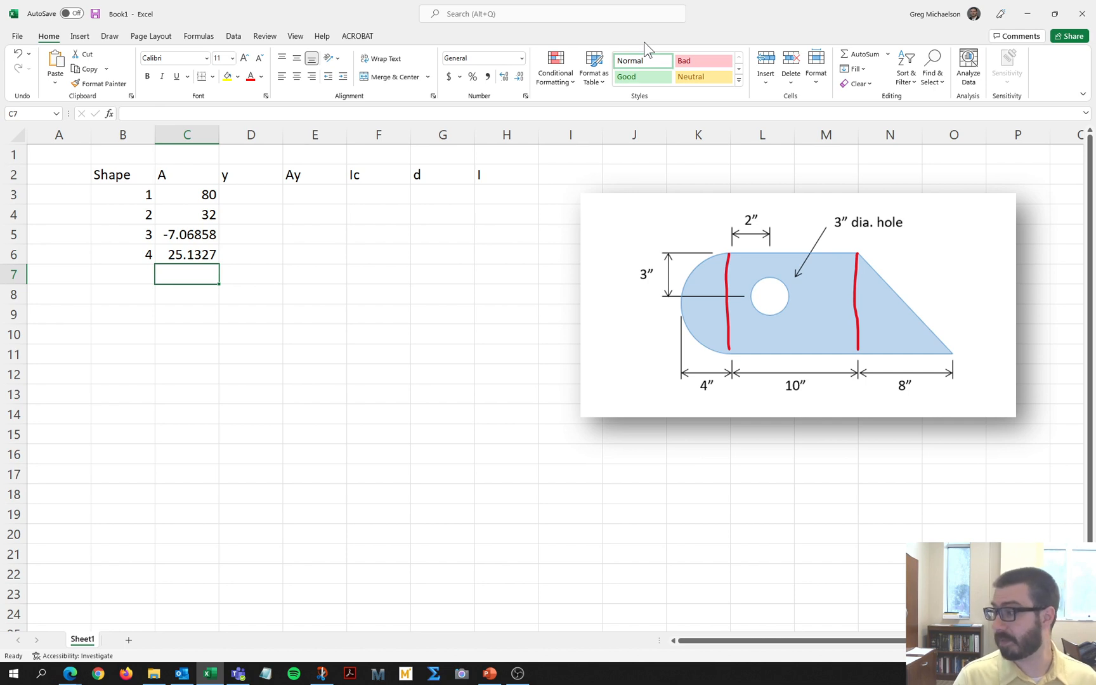
# Label B7 "Sum" and total the areas in C7 with =sum(C3:C6).
pyautogui.press('Left')
pyautogui.write('Sum')
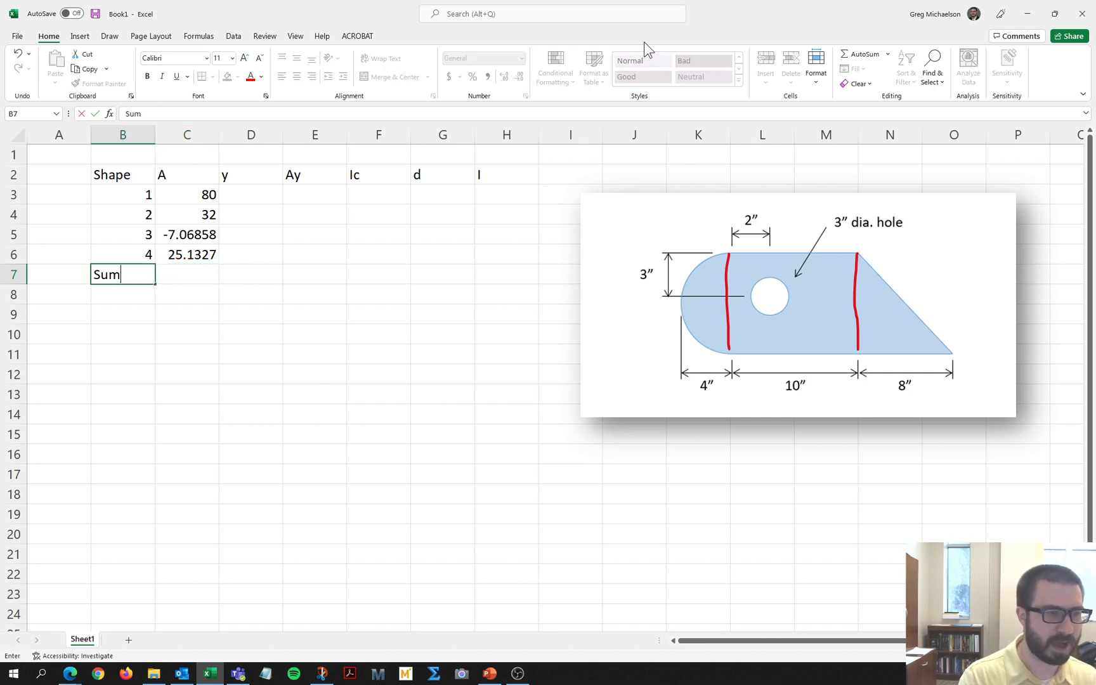
pyautogui.press('Tab')
pyautogui.write('=sum(')
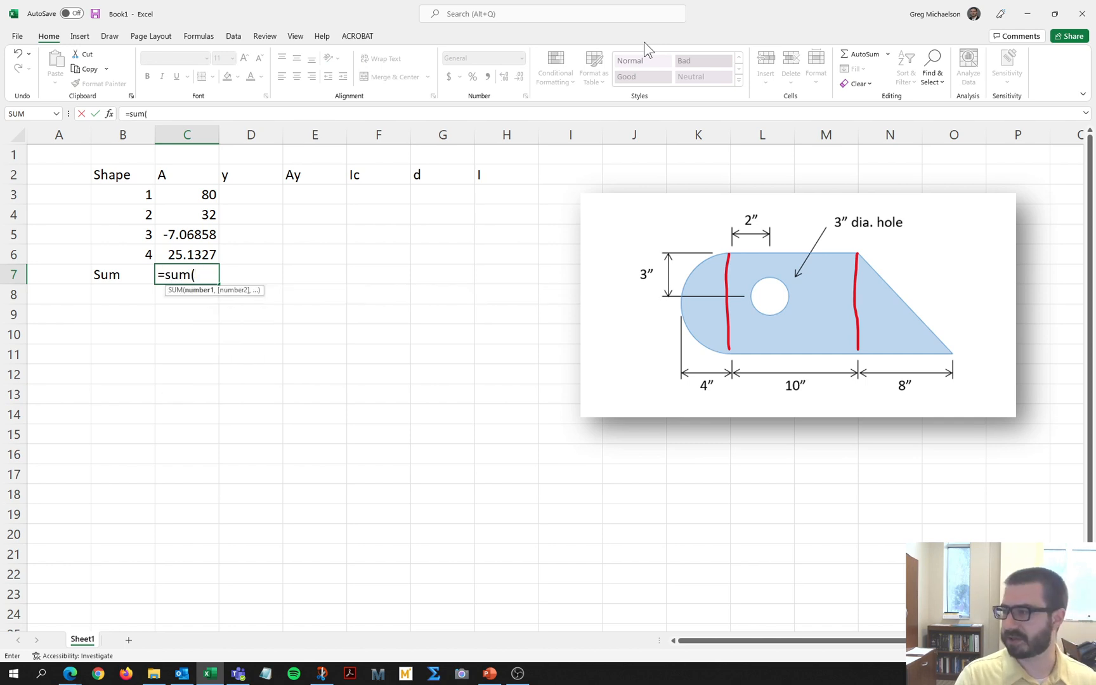
pyautogui.press('Up')
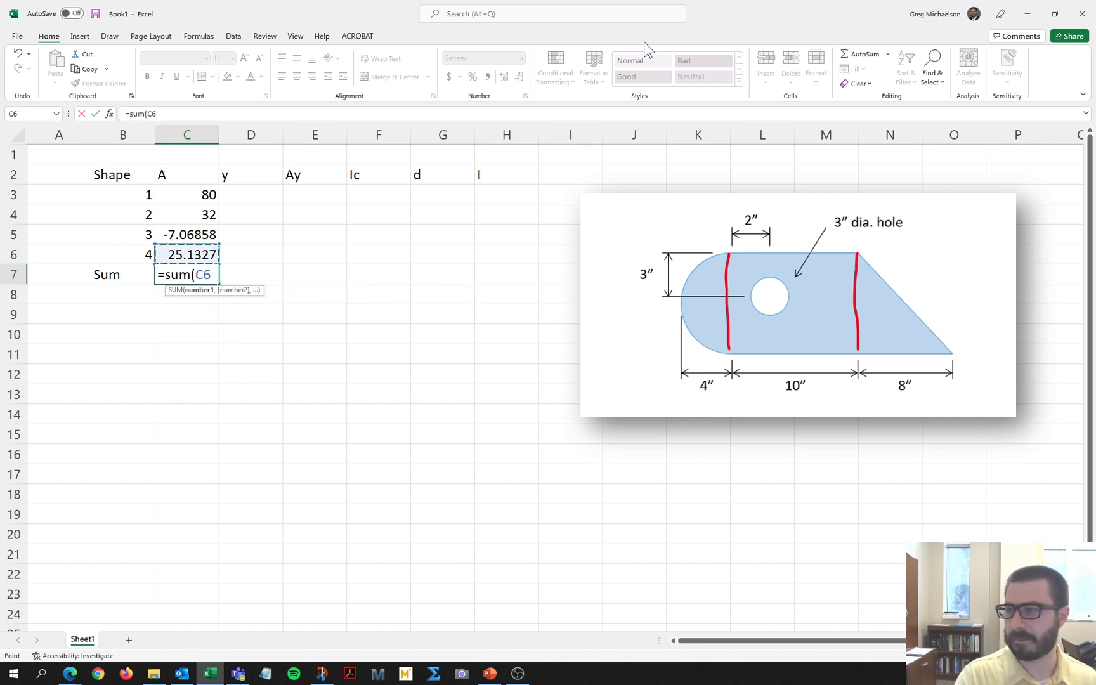
pyautogui.hotkey('shift', 'Up')
pyautogui.hotkey('shift', 'Up')
pyautogui.hotkey('shift', 'Up')
pyautogui.write(')')
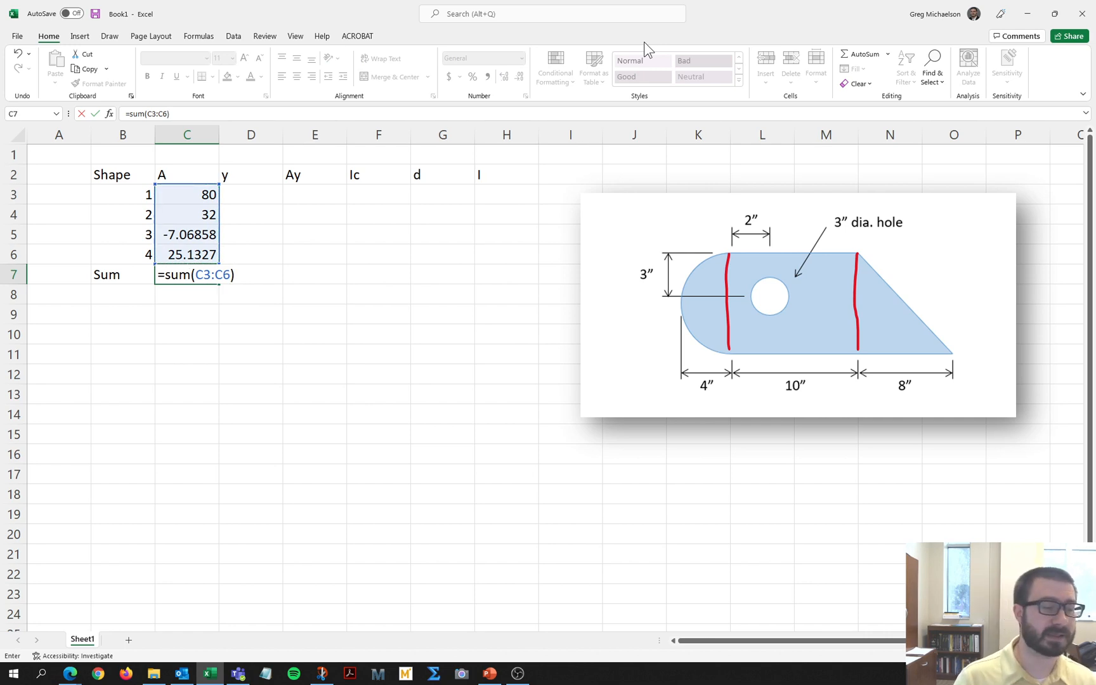
pyautogui.press('Return')
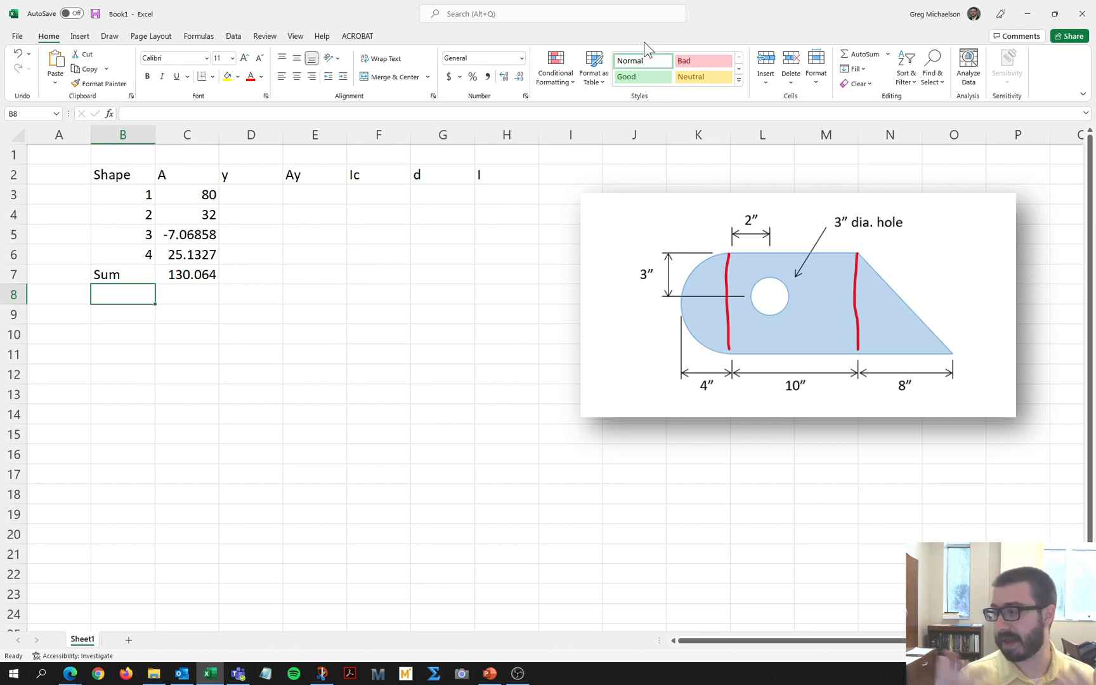
# Fill the table's header row B2:H2 with light gray.
pyautogui.click(138, 179)
pyautogui.moveTo(138, 180); pyautogui.dragTo(487, 175)
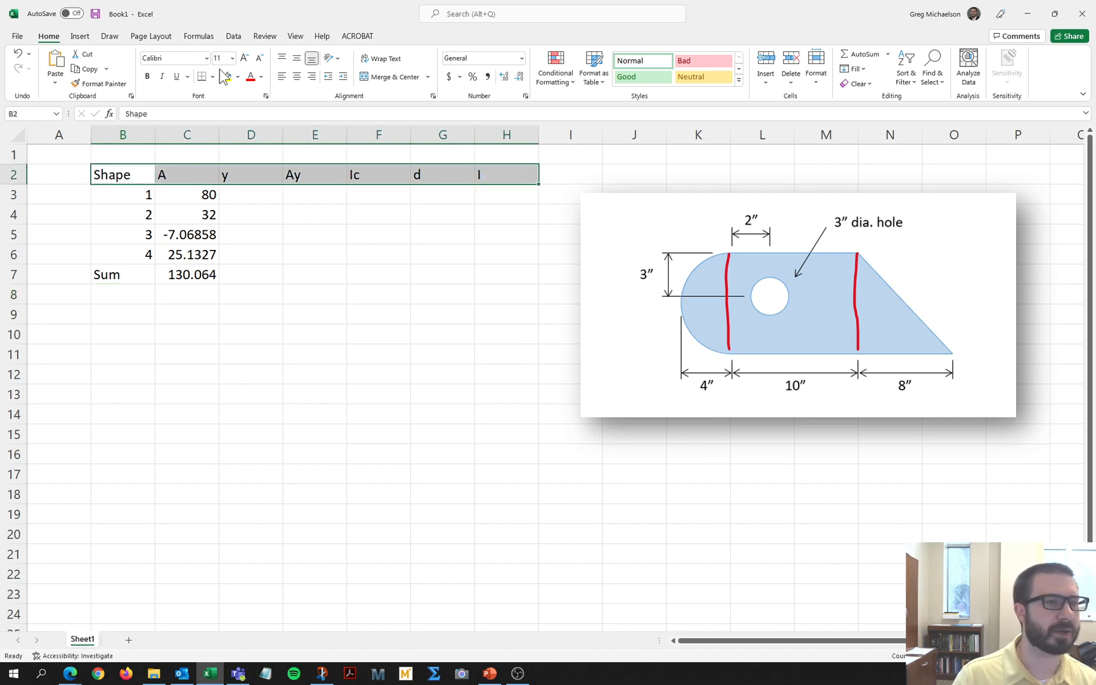
pyautogui.click(237, 77)
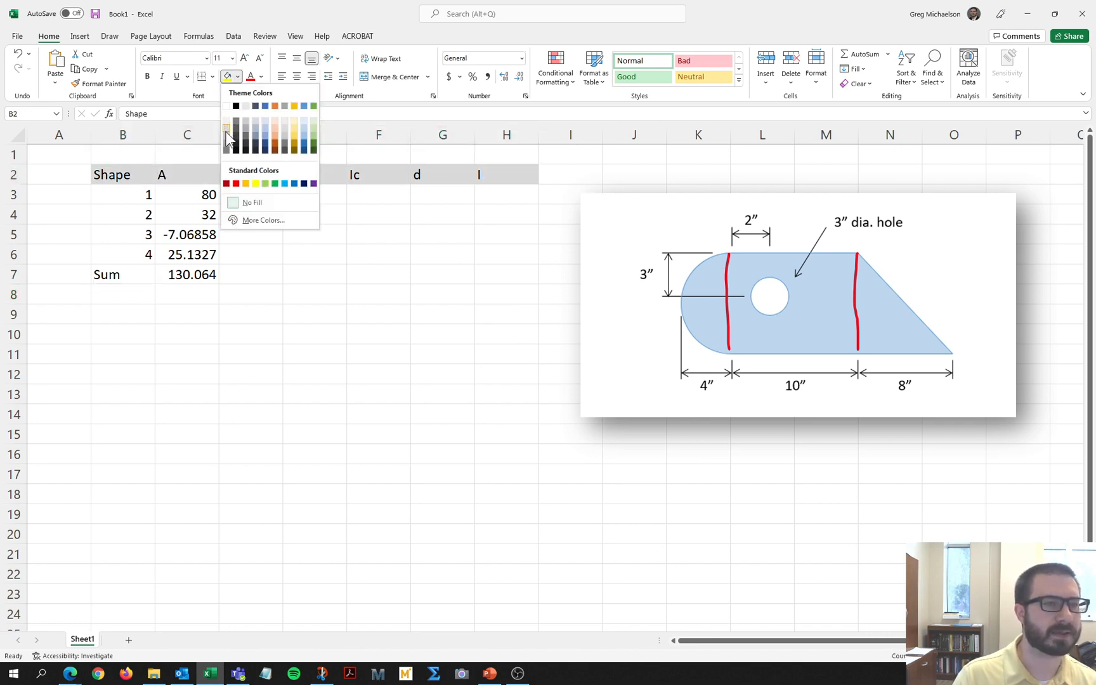
pyautogui.click(226, 125)
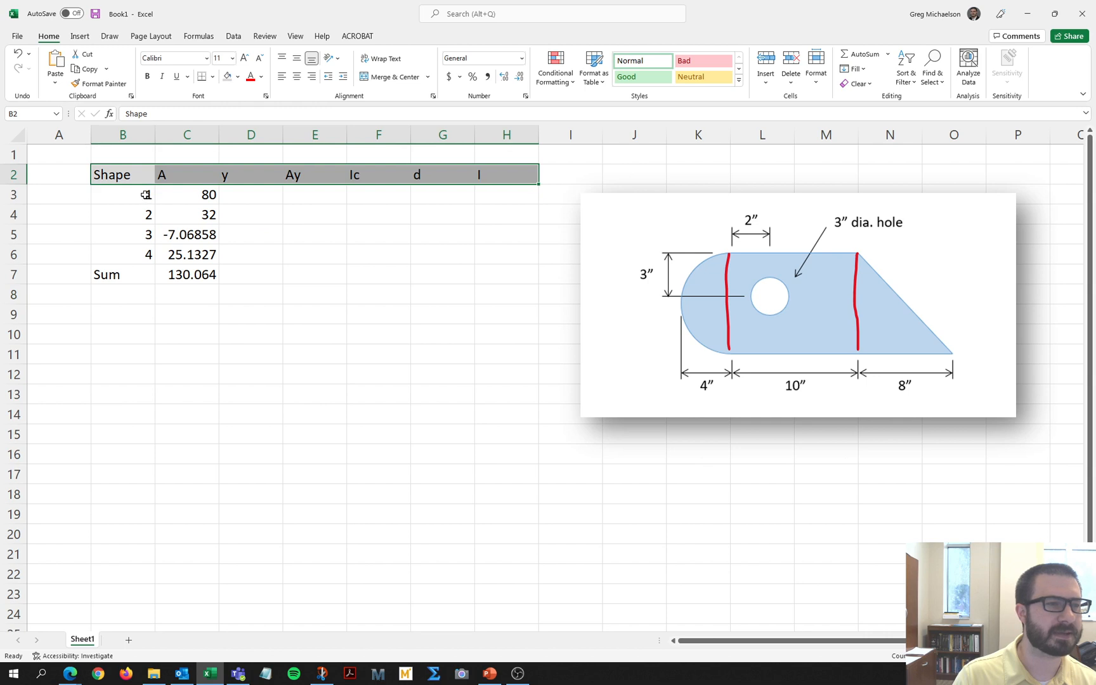
# Fill the shape numbers in B3:B6 and the sum row cells C7:H7 with a very light gray.
pyautogui.moveTo(145, 194); pyautogui.dragTo(146, 253)
pyautogui.click(237, 77)
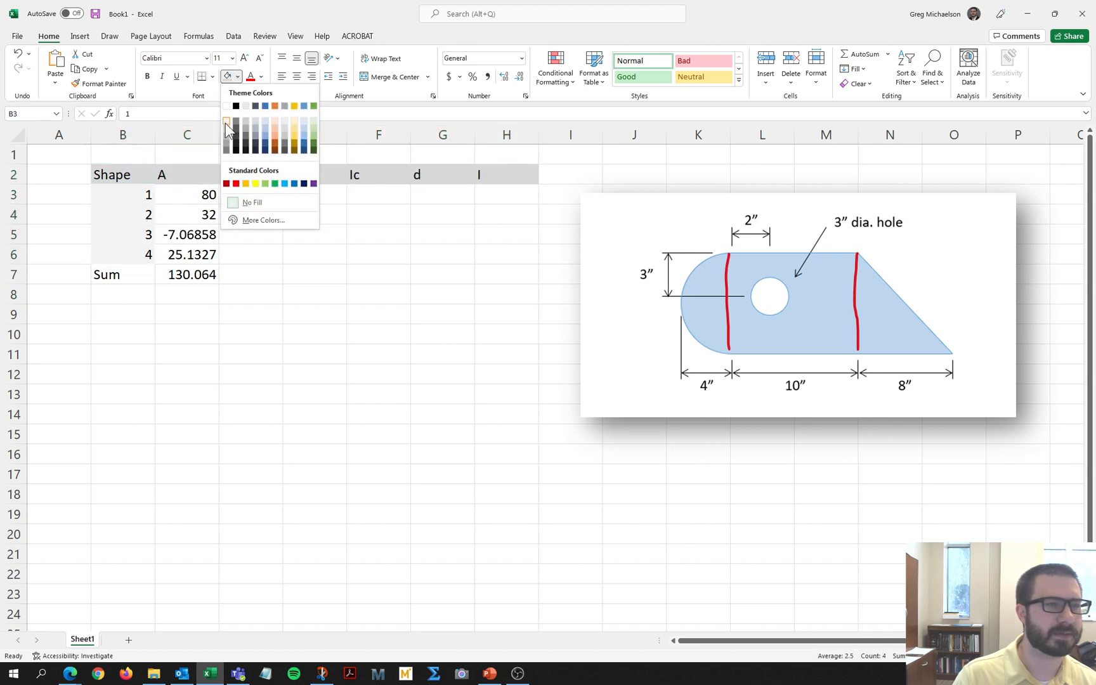
pyautogui.click(225, 123)
pyautogui.click(141, 274)
pyautogui.moveTo(177, 276); pyautogui.dragTo(507, 279)
pyautogui.click(227, 77)
# Fill the "Sum" label cell B7 with the same light gray as the header row.
pyautogui.click(113, 275)
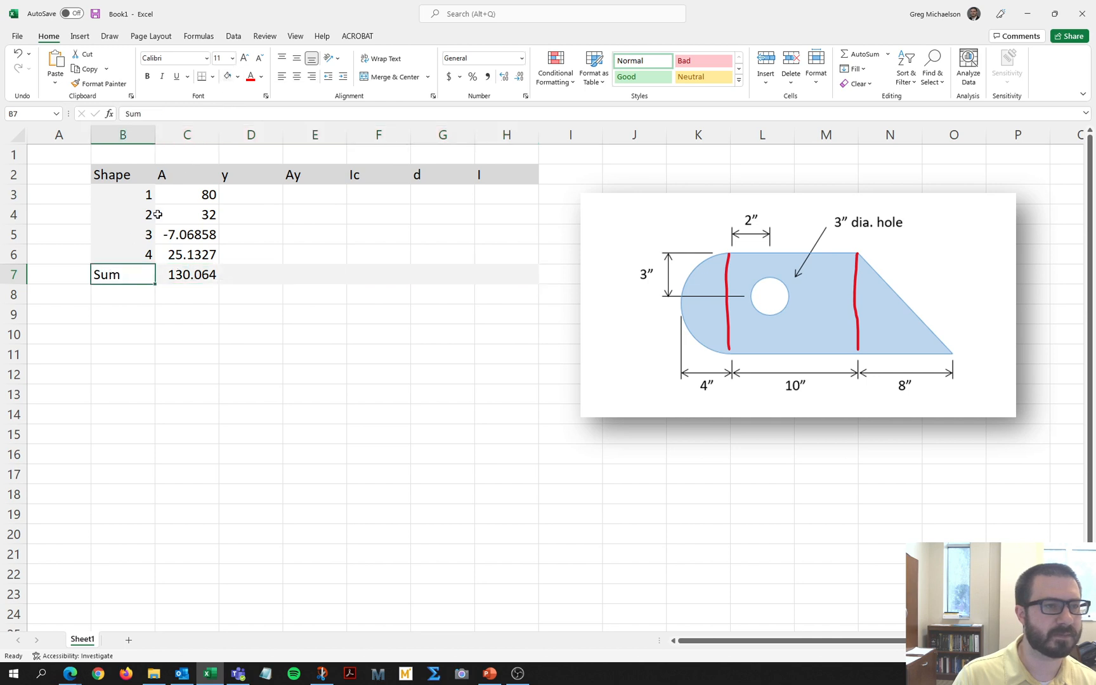
pyautogui.click(237, 77)
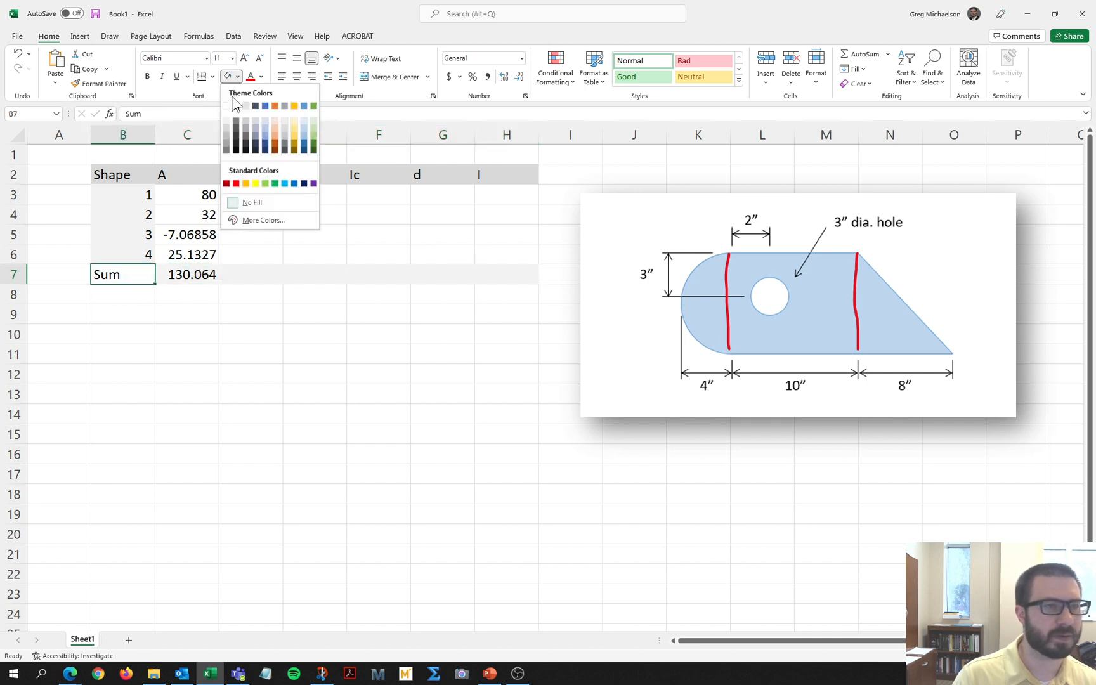
pyautogui.click(229, 129)
# Apply borders to all cells of the table B2:H7.
pyautogui.moveTo(133, 172); pyautogui.dragTo(518, 274)
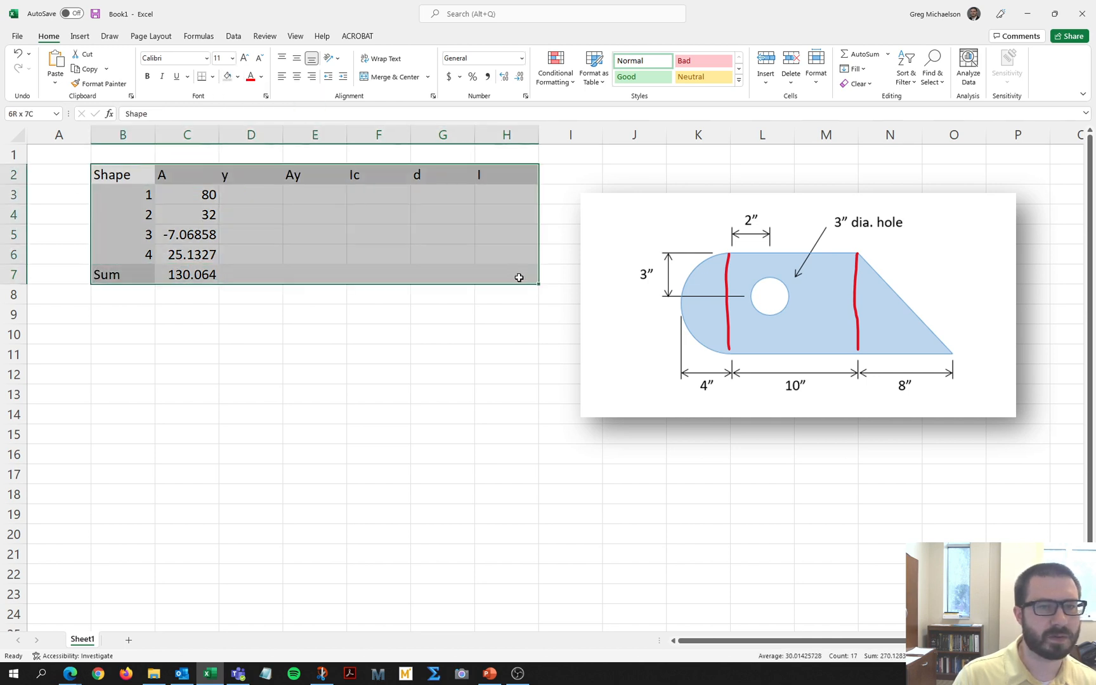
pyautogui.click(212, 76)
pyautogui.click(233, 187)
pyautogui.click(303, 407)
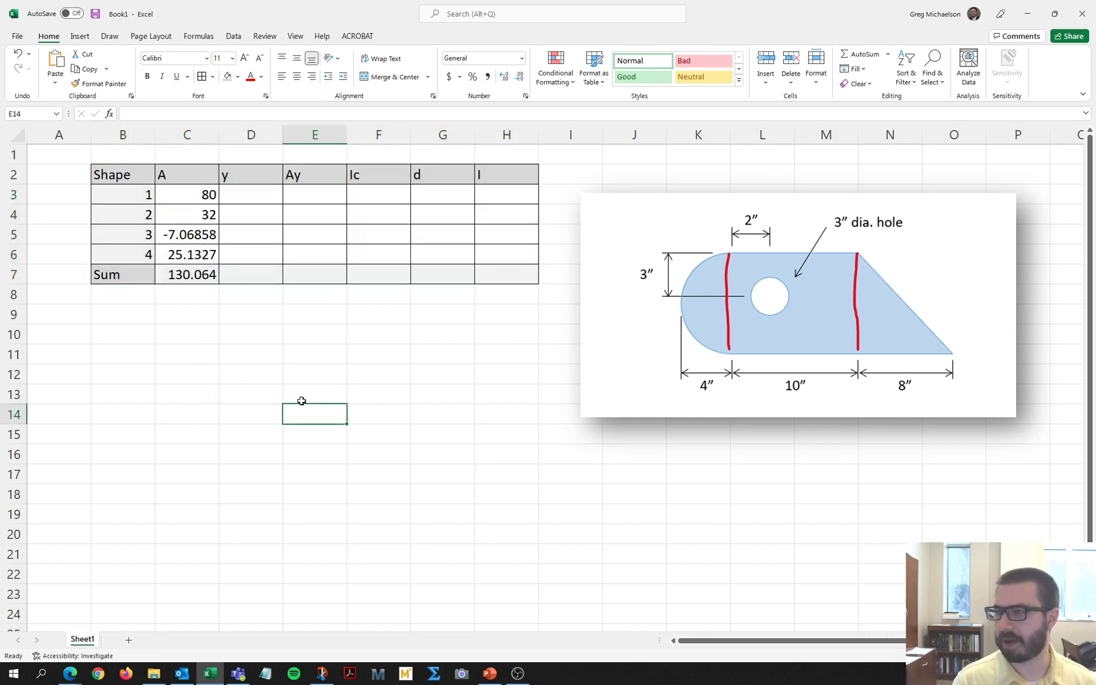
# Enter the centroid heights y for shapes 1 to 4 in D3:D6 as =8/2, =8/3, 5 and 4.
pyautogui.click(265, 245)
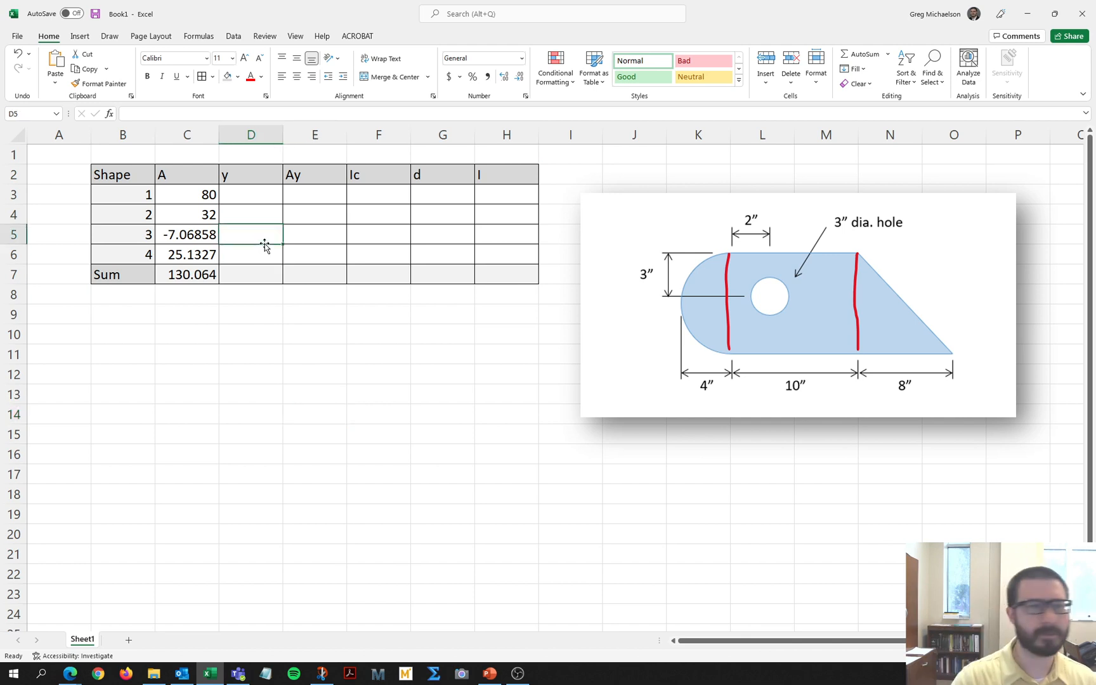
pyautogui.press('Up')
pyautogui.press('Up')
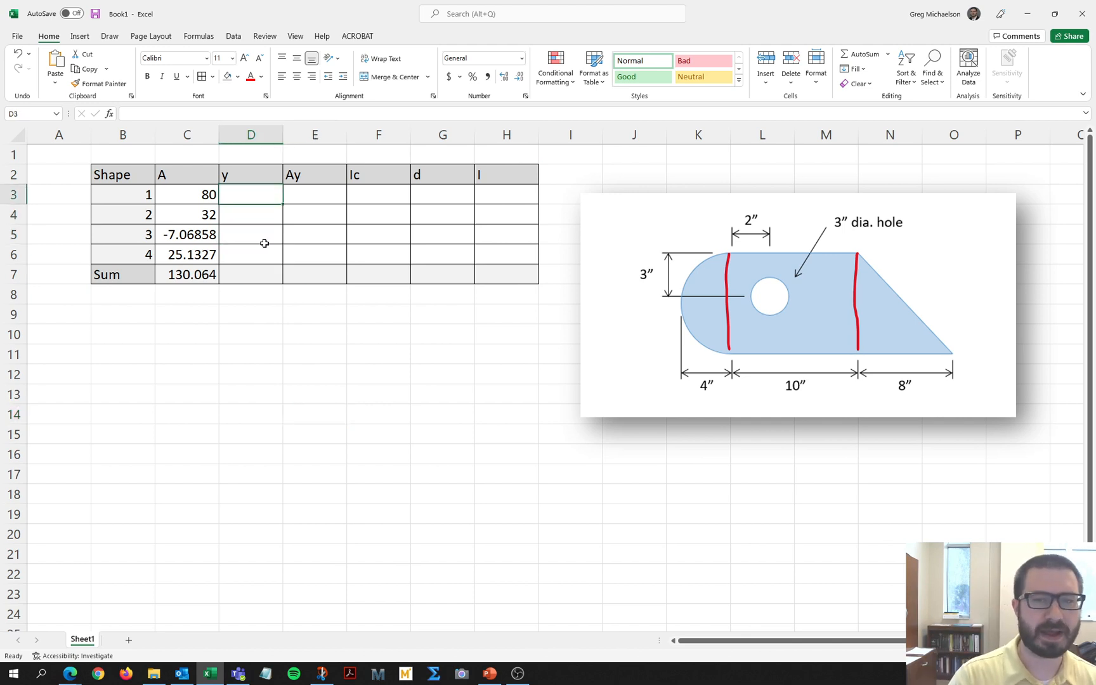
pyautogui.write('=8/2')
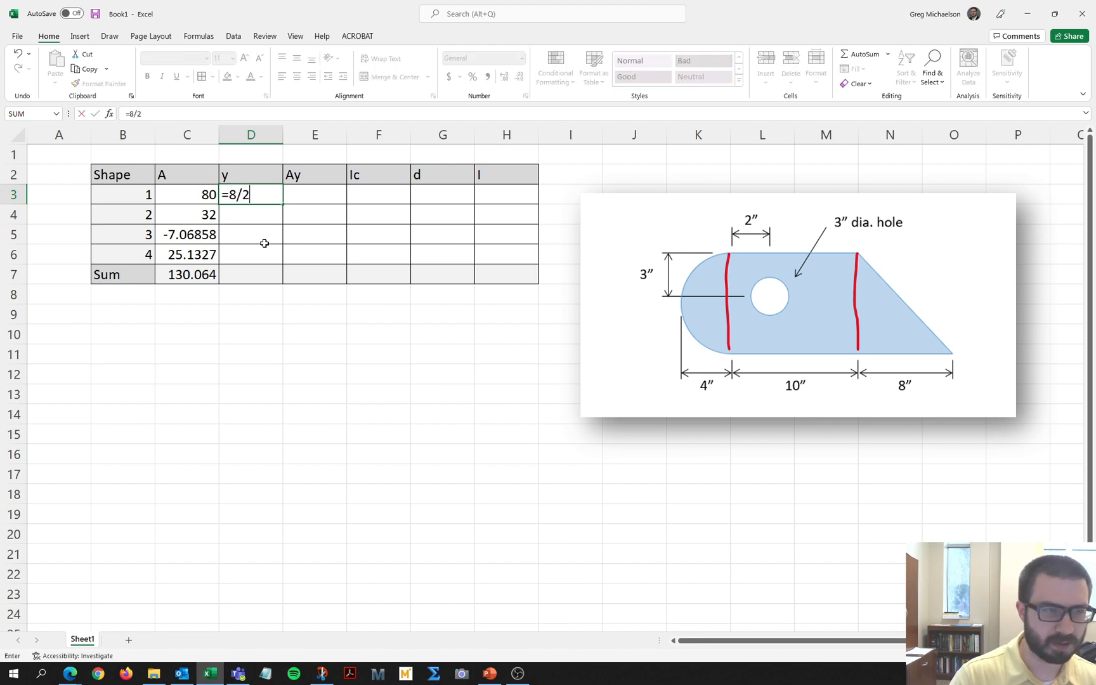
pyautogui.press('Return')
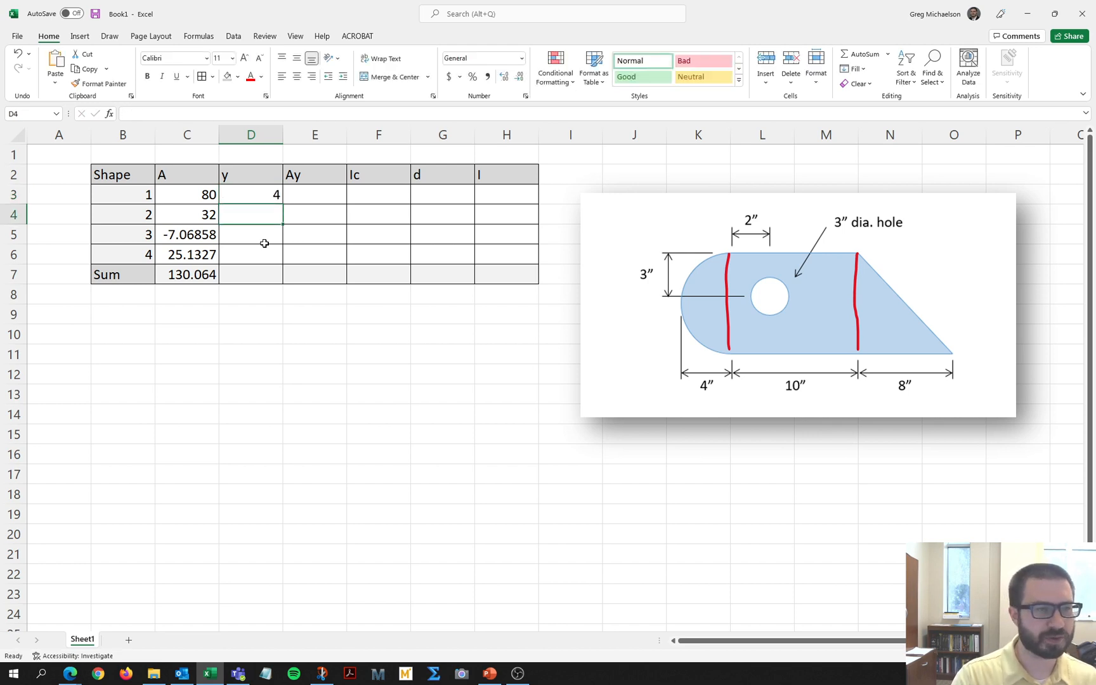
pyautogui.write('=8/3')
pyautogui.press('Return')
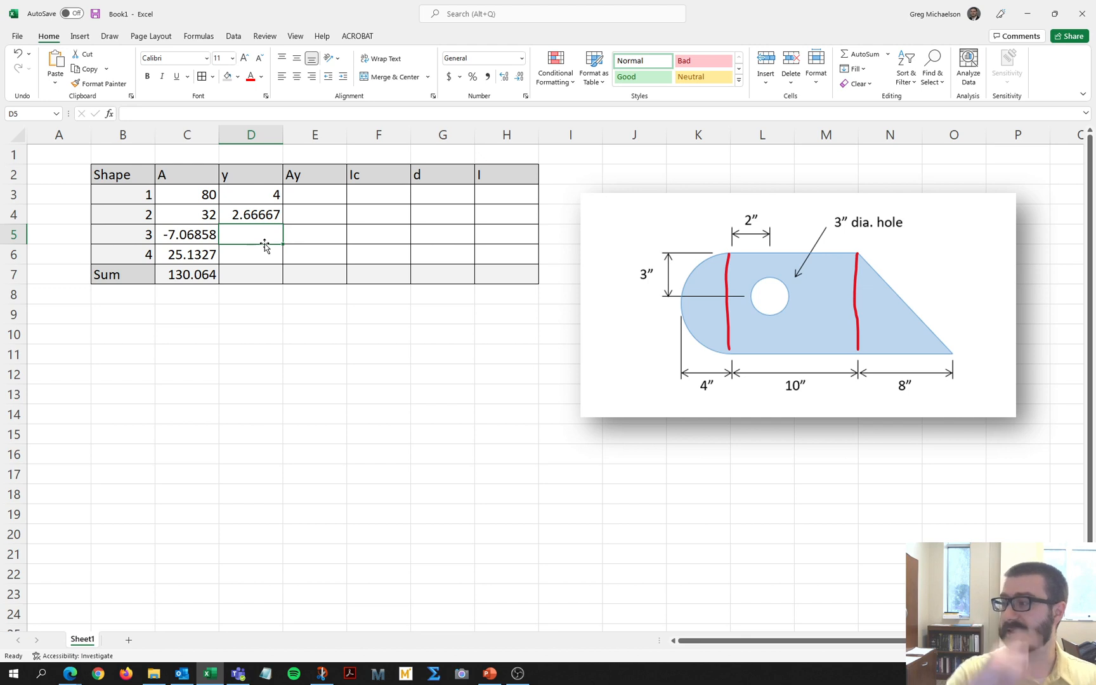
pyautogui.write('5')
pyautogui.press('Return')
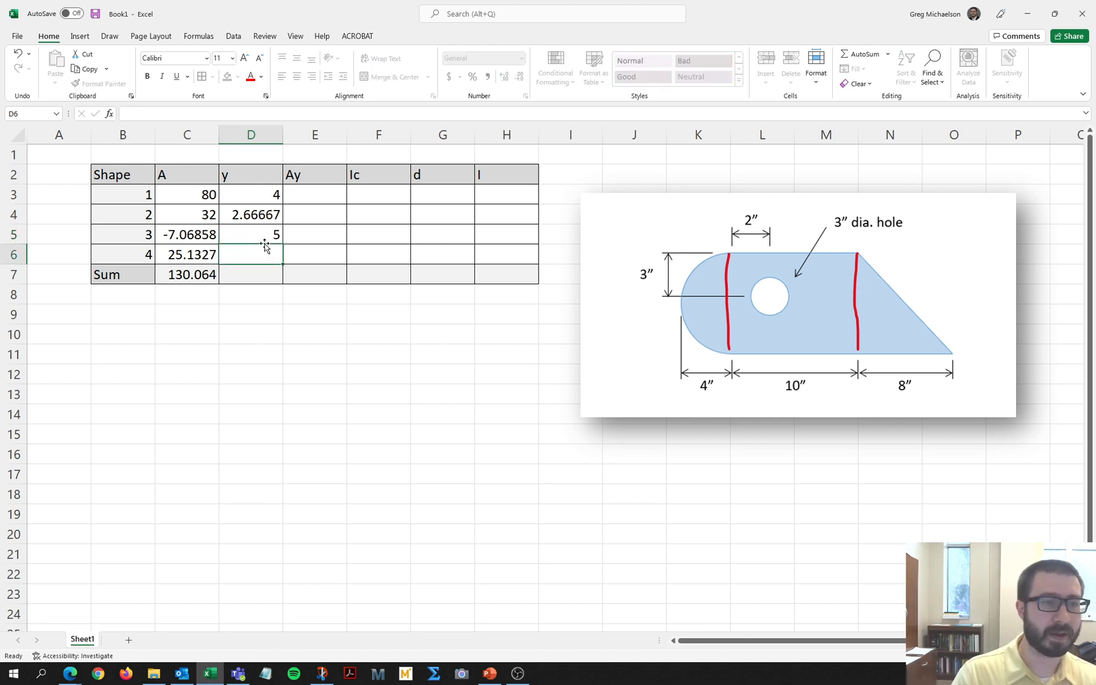
pyautogui.write('4')
pyautogui.press('Return')
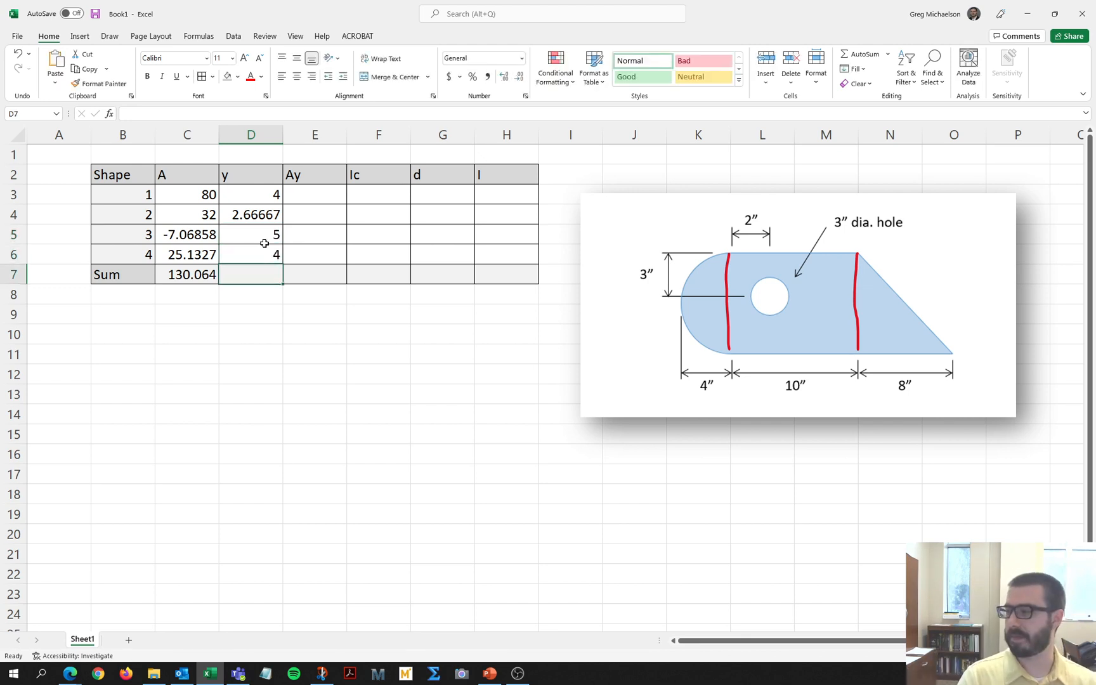
# Compute Ay for shape 1 in E3 with the formula =C3*D3.
pyautogui.press('Up')
pyautogui.press('Up')
pyautogui.press('Up')
pyautogui.press('Up')
pyautogui.press('Right')
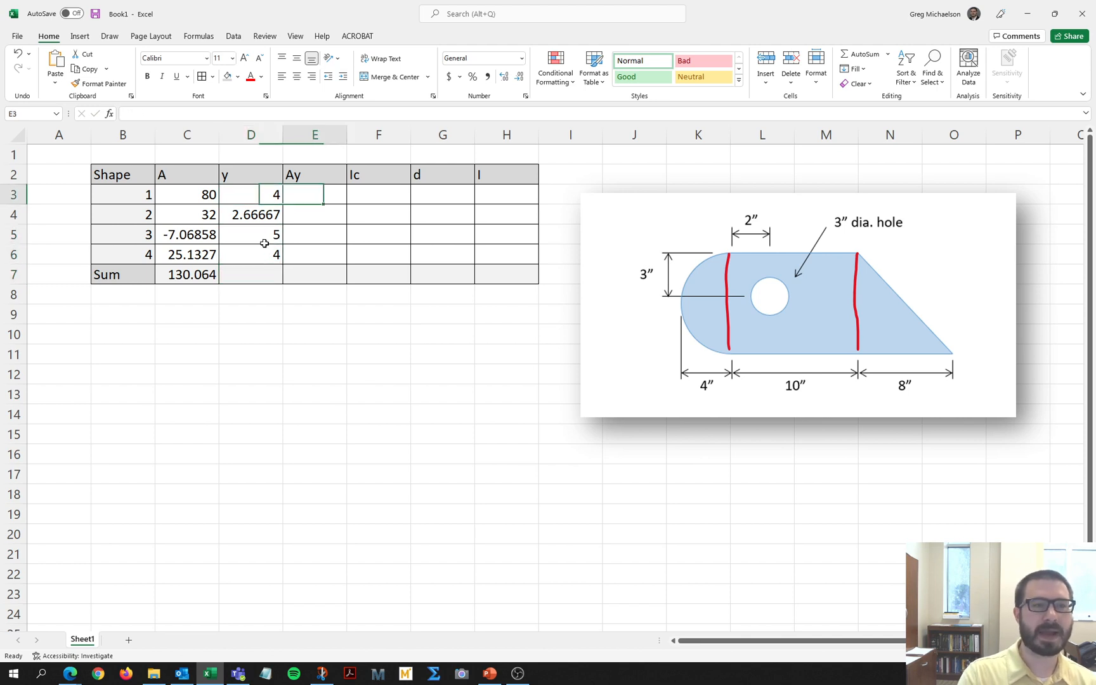
pyautogui.write('=')
pyautogui.press('Left')
pyautogui.press('Left')
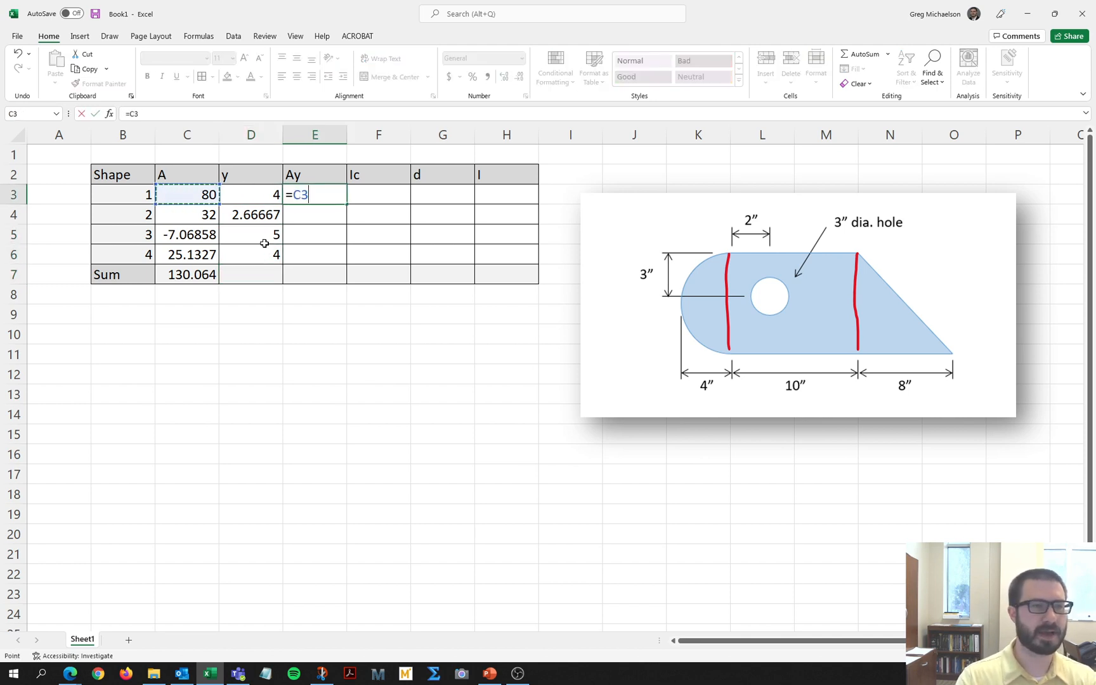
pyautogui.write('*')
pyautogui.press('Left')
pyautogui.press('Return')
# Copy the Ay formula from E3 into E4, E5 and E6 for the other three shapes.
pyautogui.press('Up')
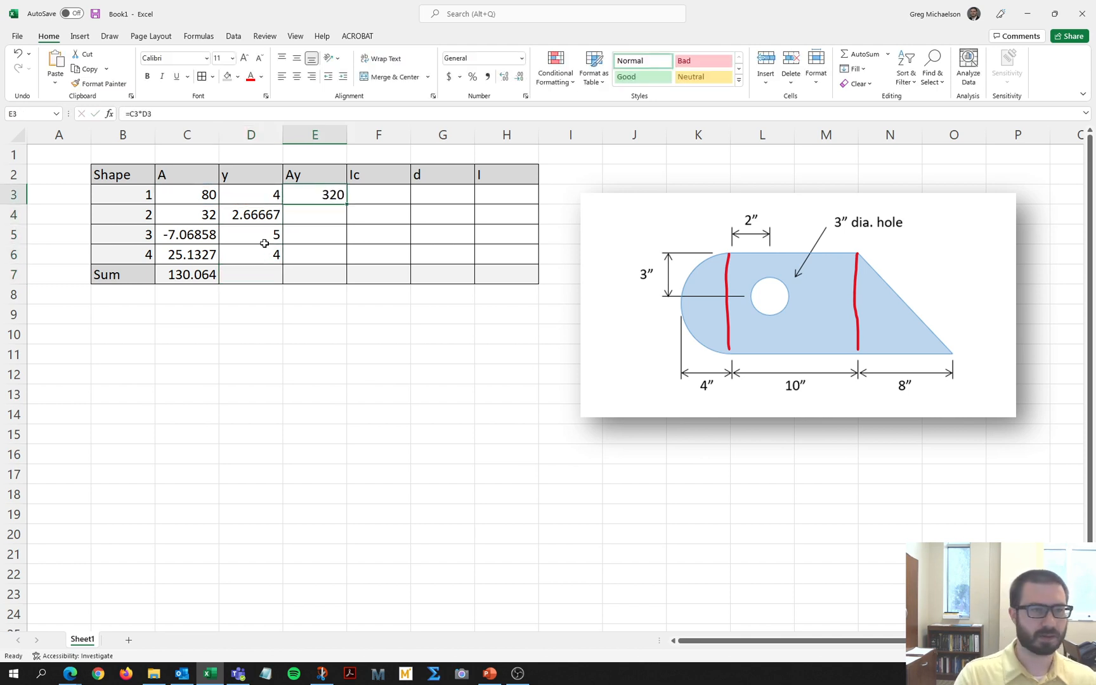
pyautogui.hotkey('ctrl', 'c')
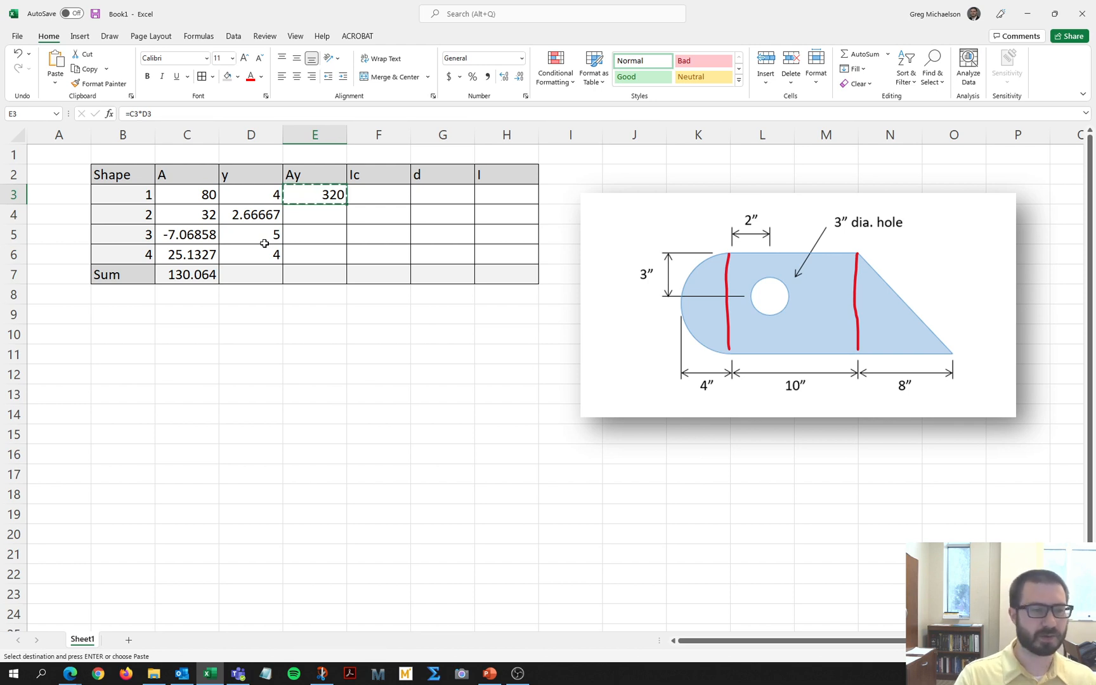
pyautogui.press('Down')
pyautogui.hotkey('ctrl', 'v')
pyautogui.press('Down')
pyautogui.hotkey('ctrl', 'v')
pyautogui.press('Down')
pyautogui.hotkey('ctrl', 'v')
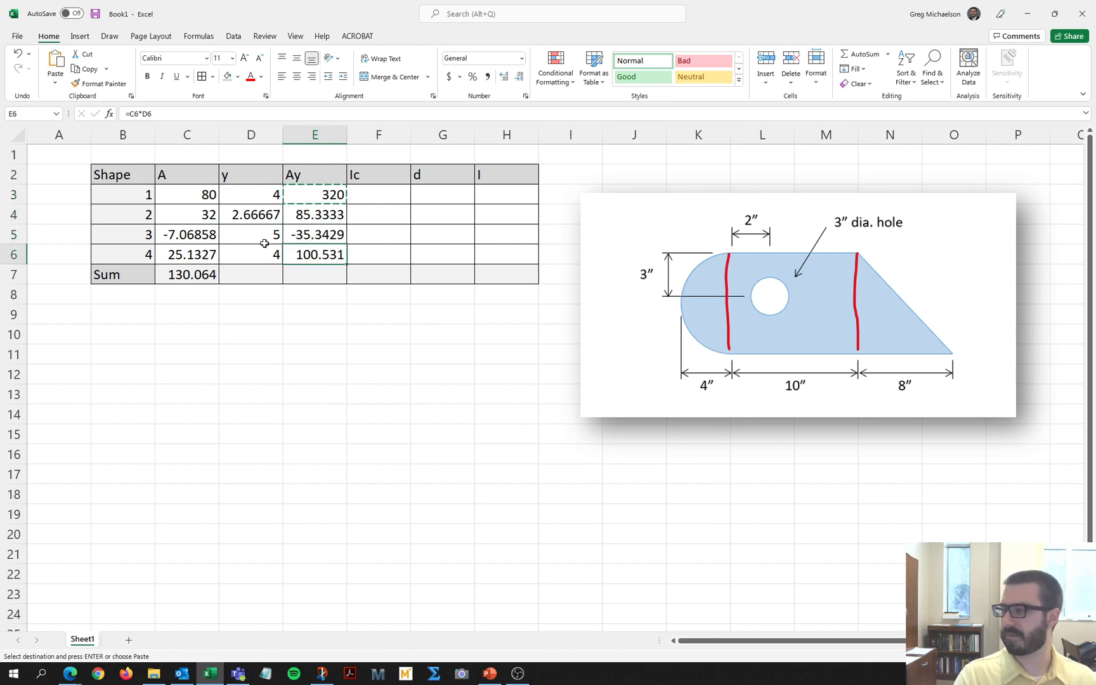
# End the copy mode and fill the Ay formula from E3 down through E6.
pyautogui.click(336, 200)
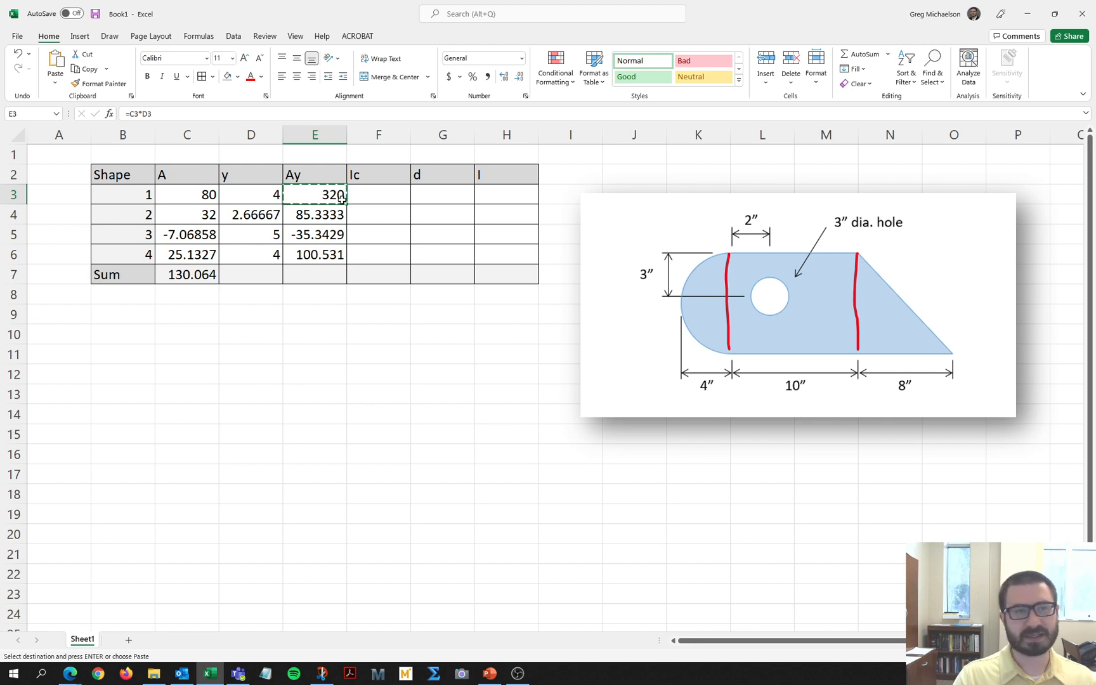
pyautogui.press('Escape')
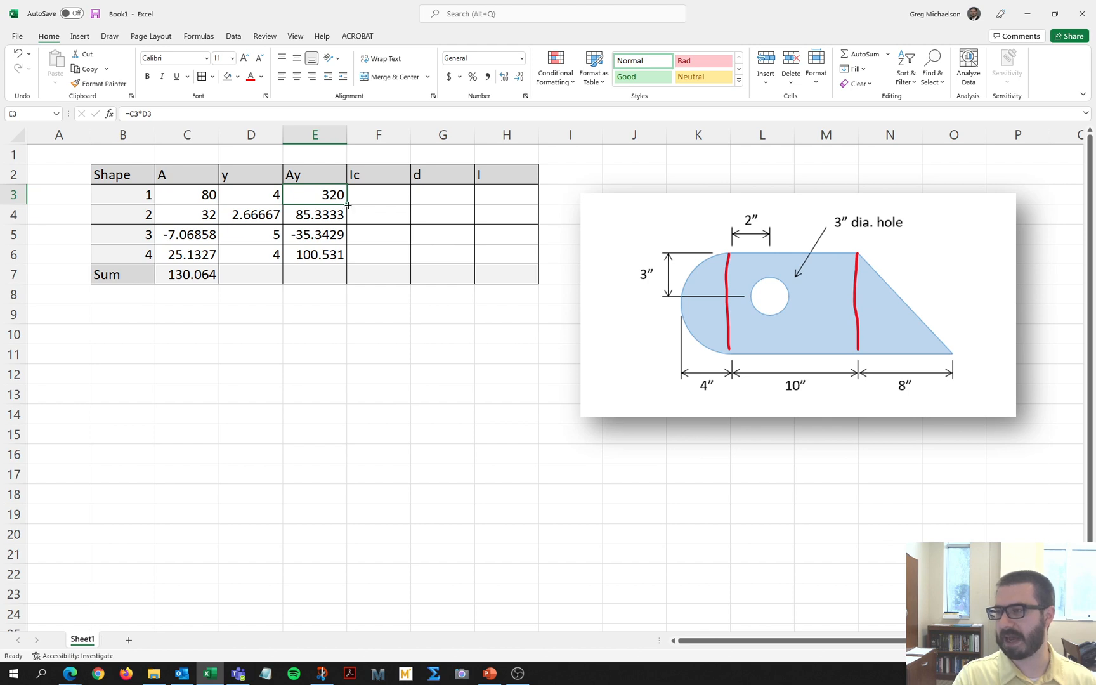
pyautogui.moveTo(347, 205); pyautogui.dragTo(347, 266)
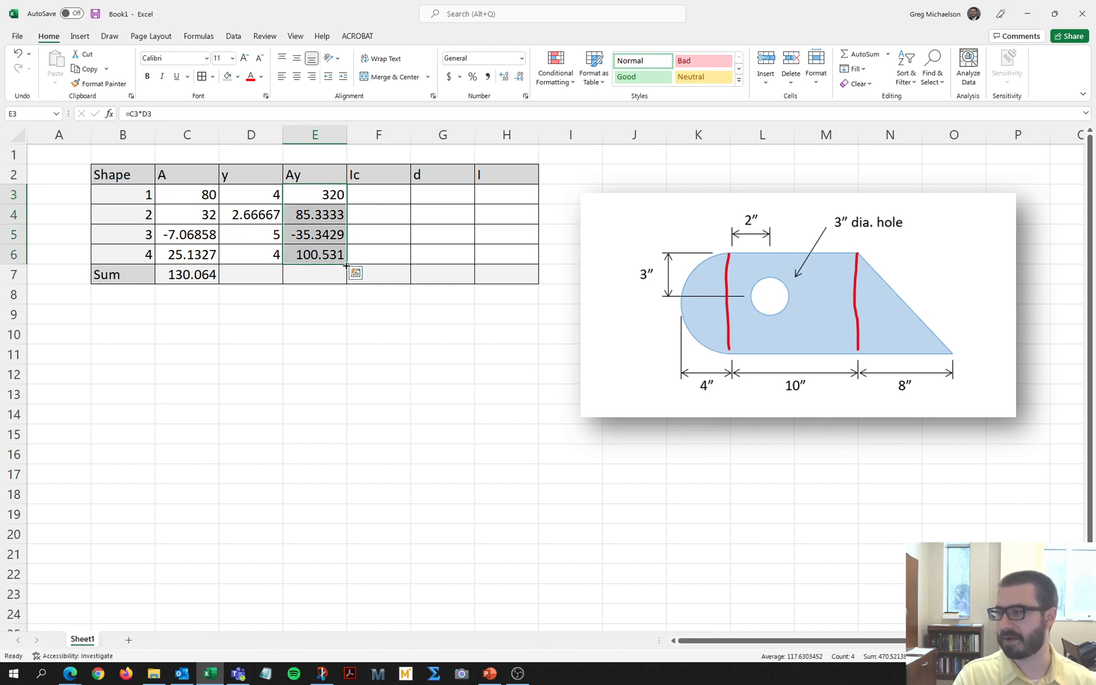
# Copy the sum formula from C7 to E7 to total the Ay column.
pyautogui.click(172, 274)
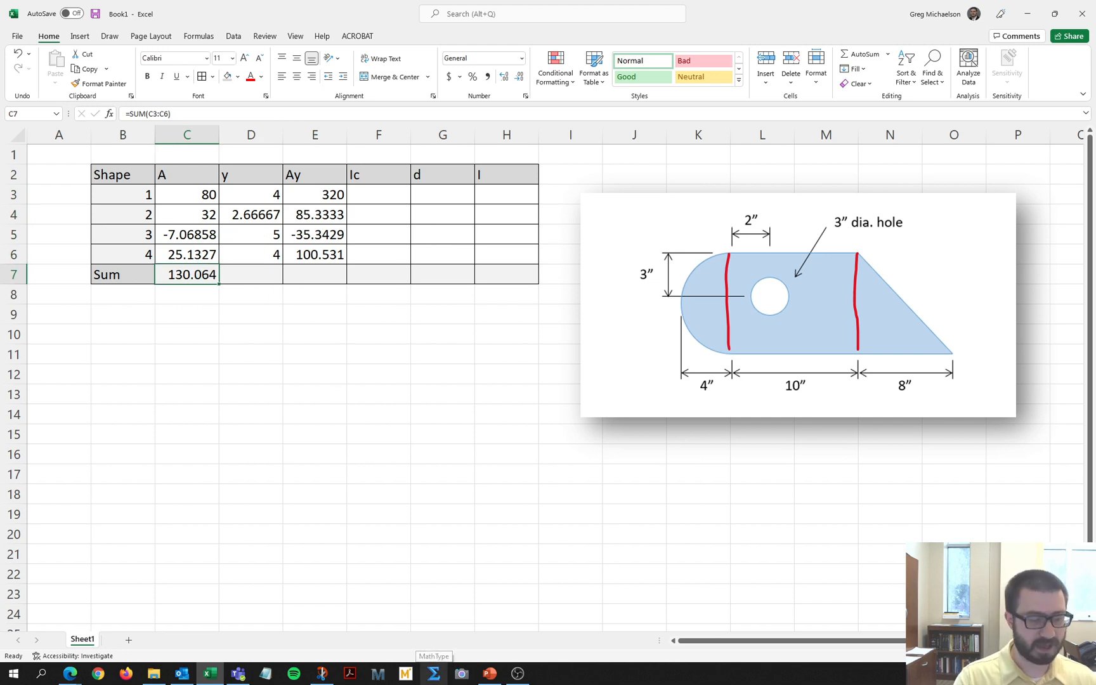
pyautogui.hotkey('ctrl', 'c')
pyautogui.press('Right')
pyautogui.press('Right')
pyautogui.hotkey('ctrl', 'v')
pyautogui.press('Escape')
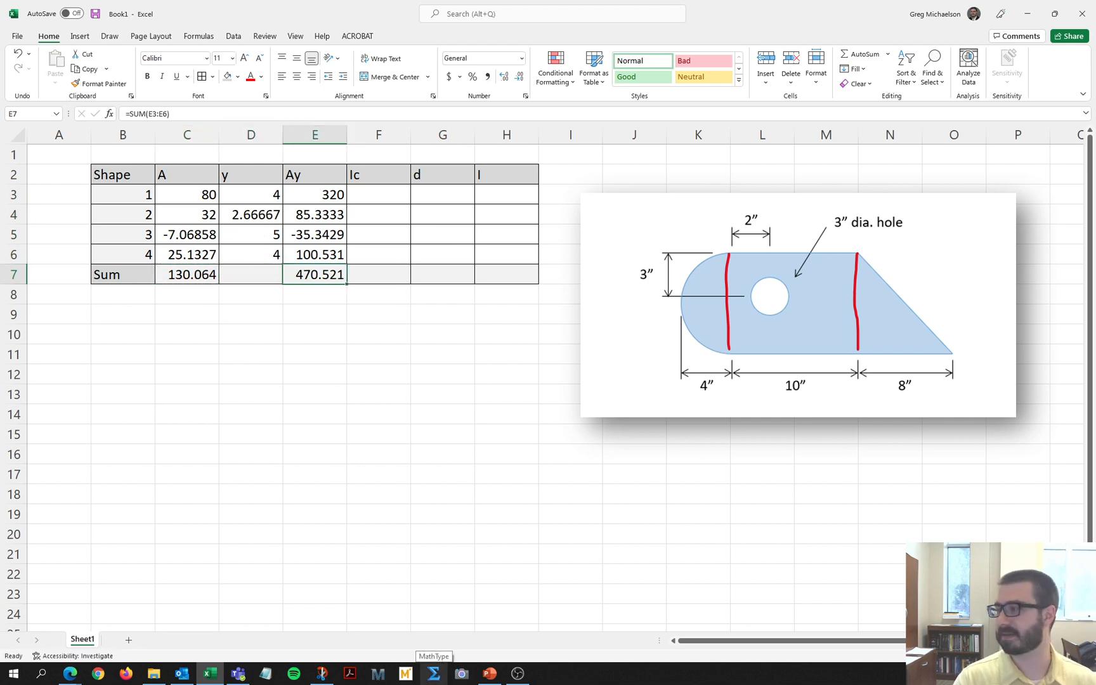
# Enter the label "Centroid (in)" in B9 below the table.
pyautogui.press('Down')
pyautogui.press('Down')
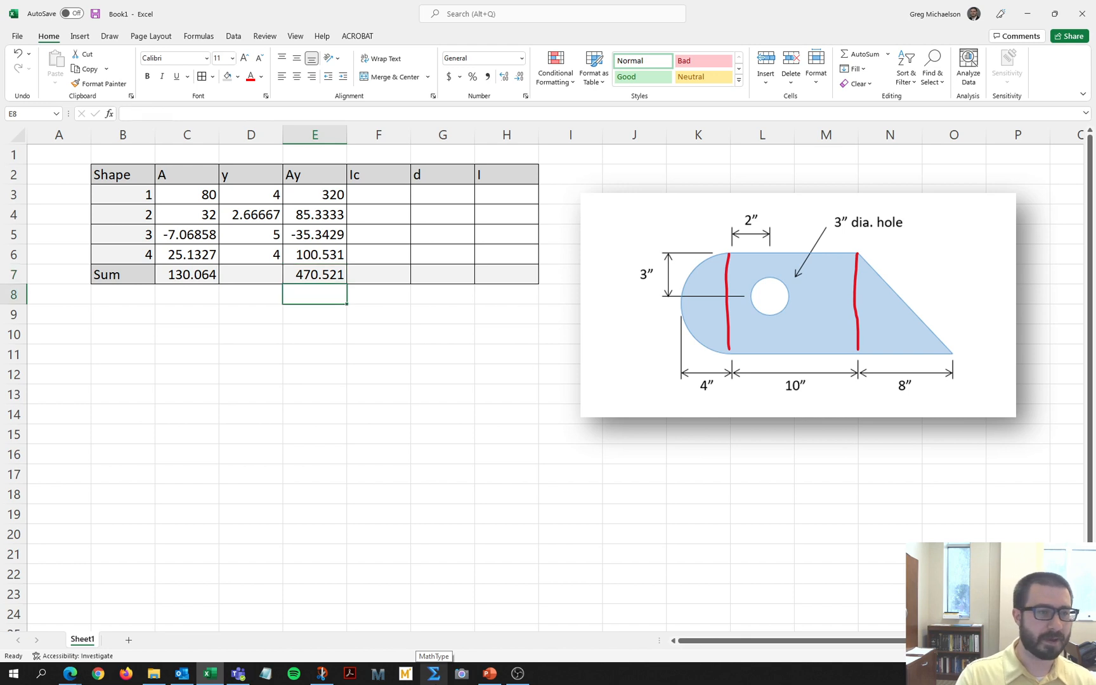
pyautogui.press('Left')
pyautogui.press('Left')
pyautogui.press('Left')
pyautogui.write('Cen')
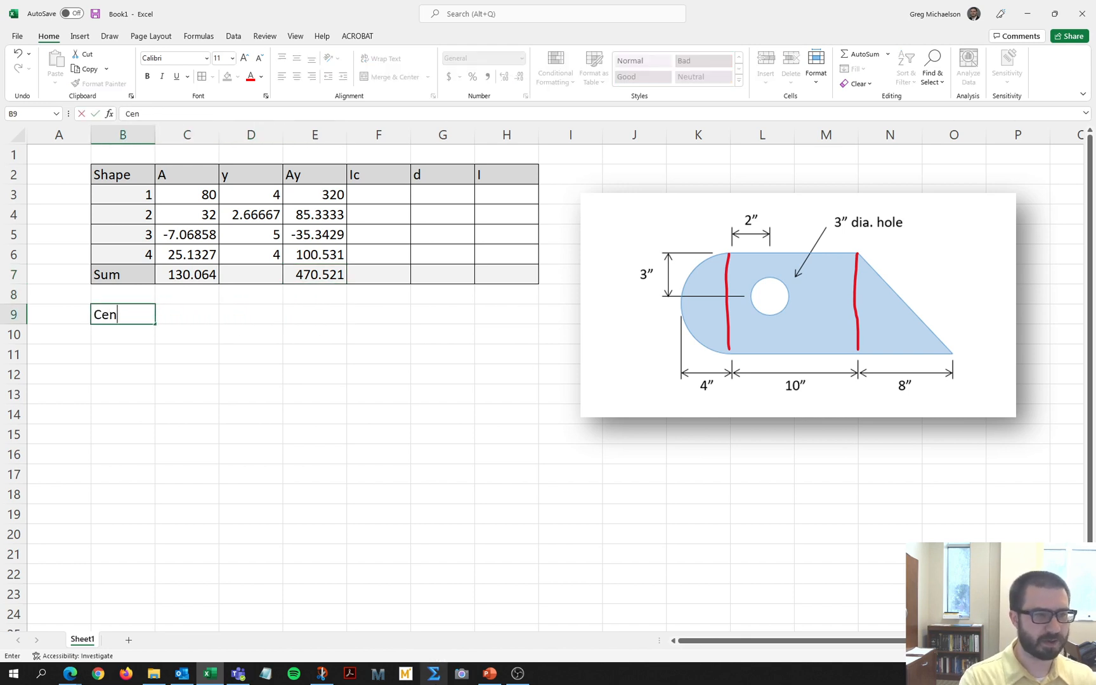
pyautogui.write('troid (in)')
pyautogui.press('Tab')
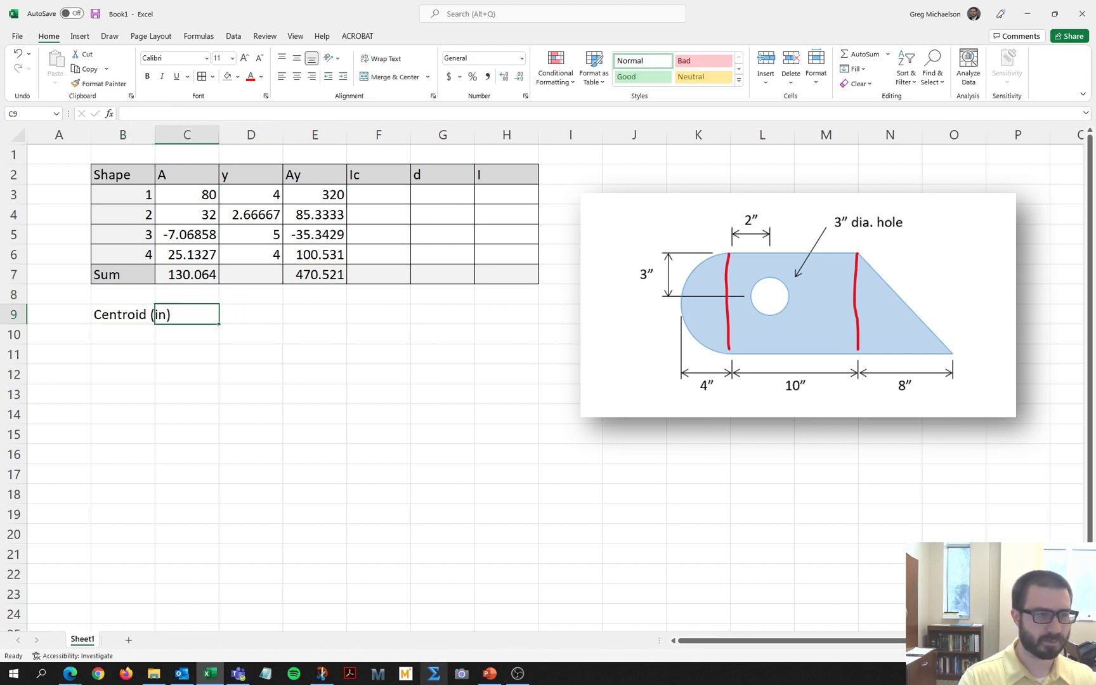
# Compute the composite centroid in D9 with the formula =E7/C7.
pyautogui.press('Tab')
pyautogui.write('=')
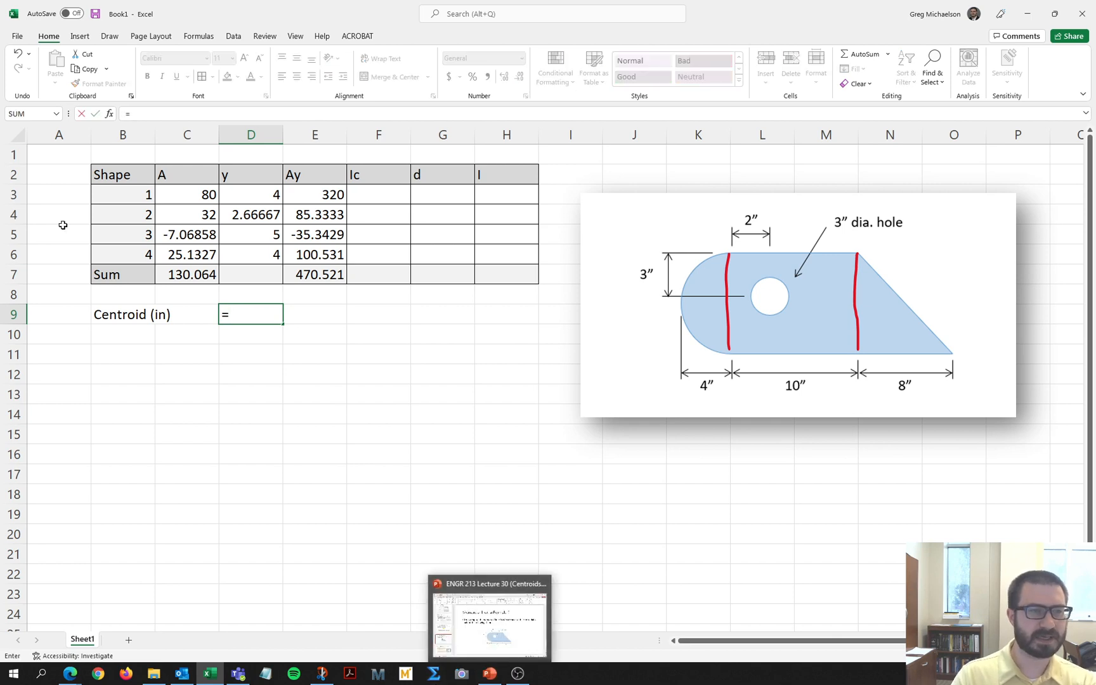
pyautogui.click(325, 271)
pyautogui.write('/')
pyautogui.click(214, 276)
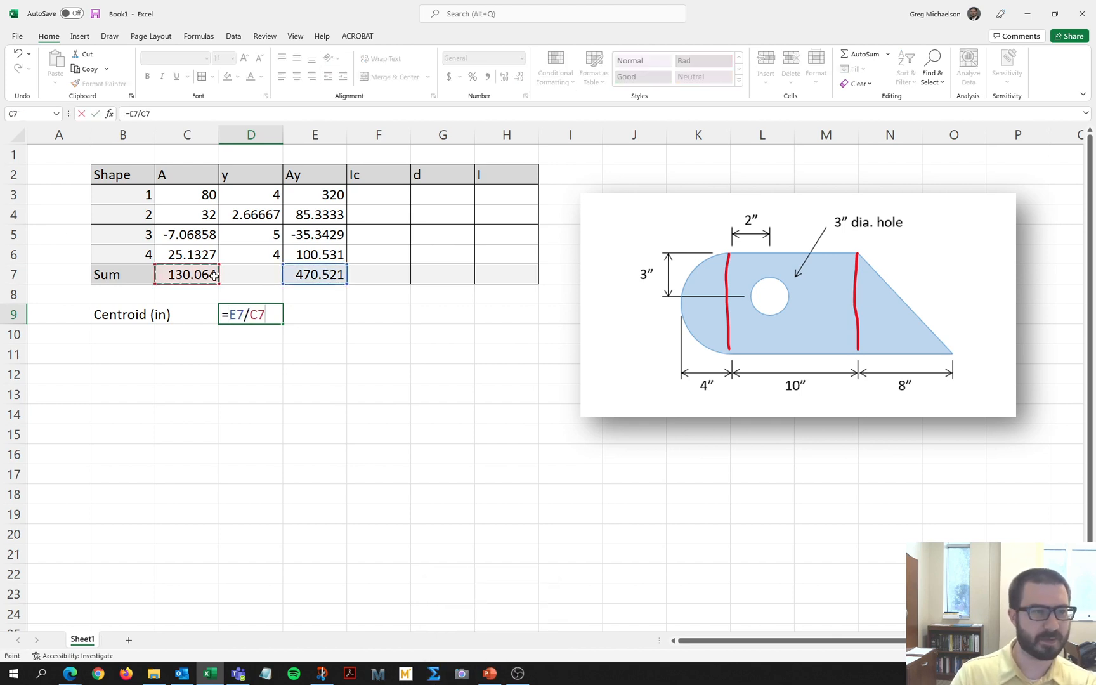
pyautogui.press('Return')
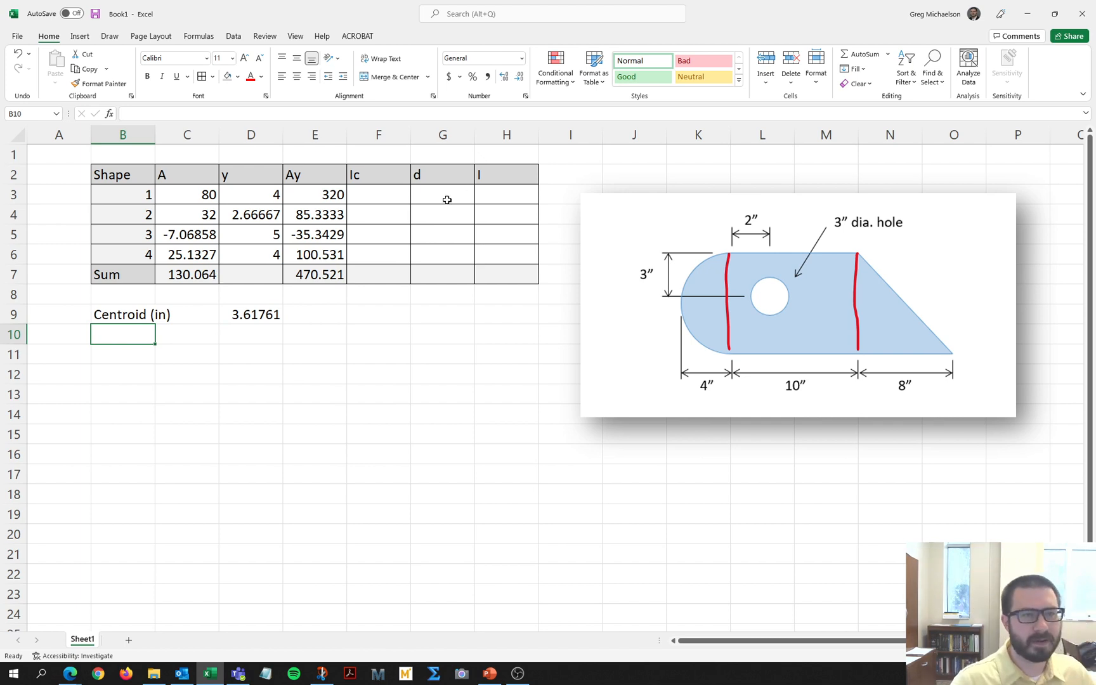
# Enter the rectangle's centroidal moment of inertia Ic for shape 1 in F3 as =10*(8^3)/12.
pyautogui.click(398, 193)
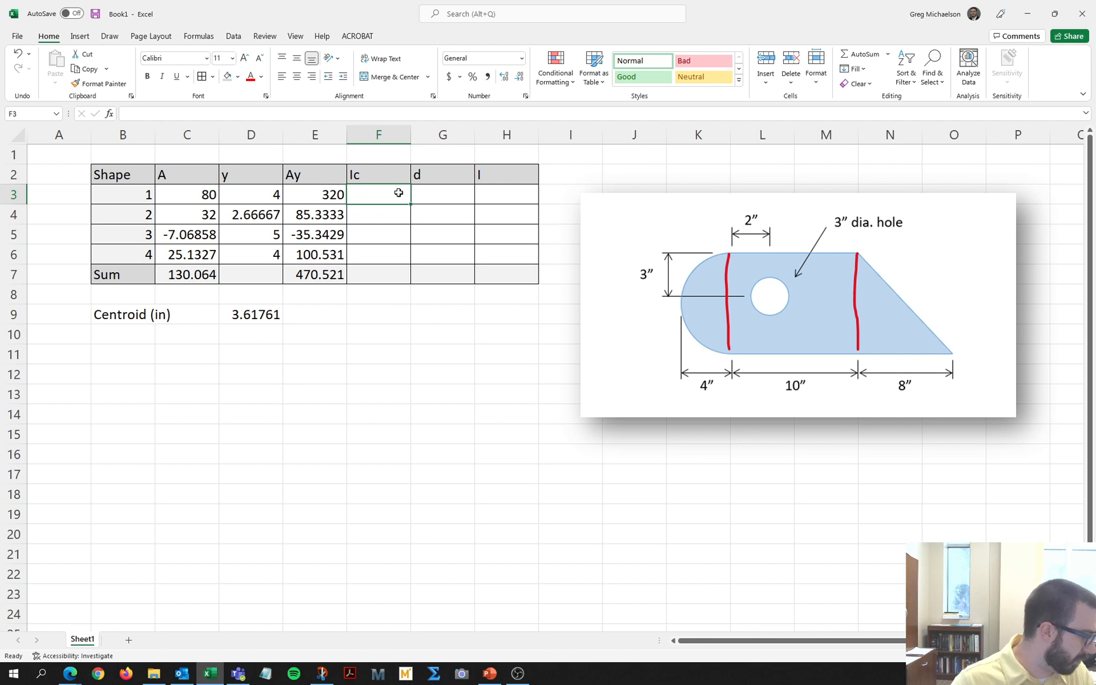
pyautogui.write('=')
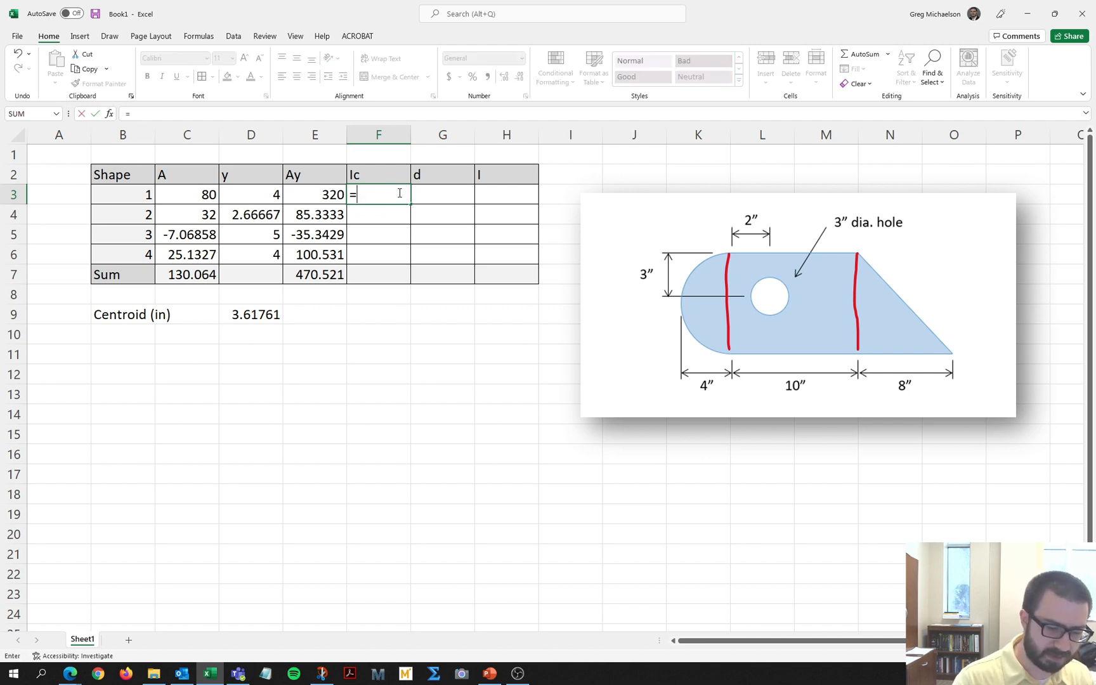
pyautogui.write('10*(')
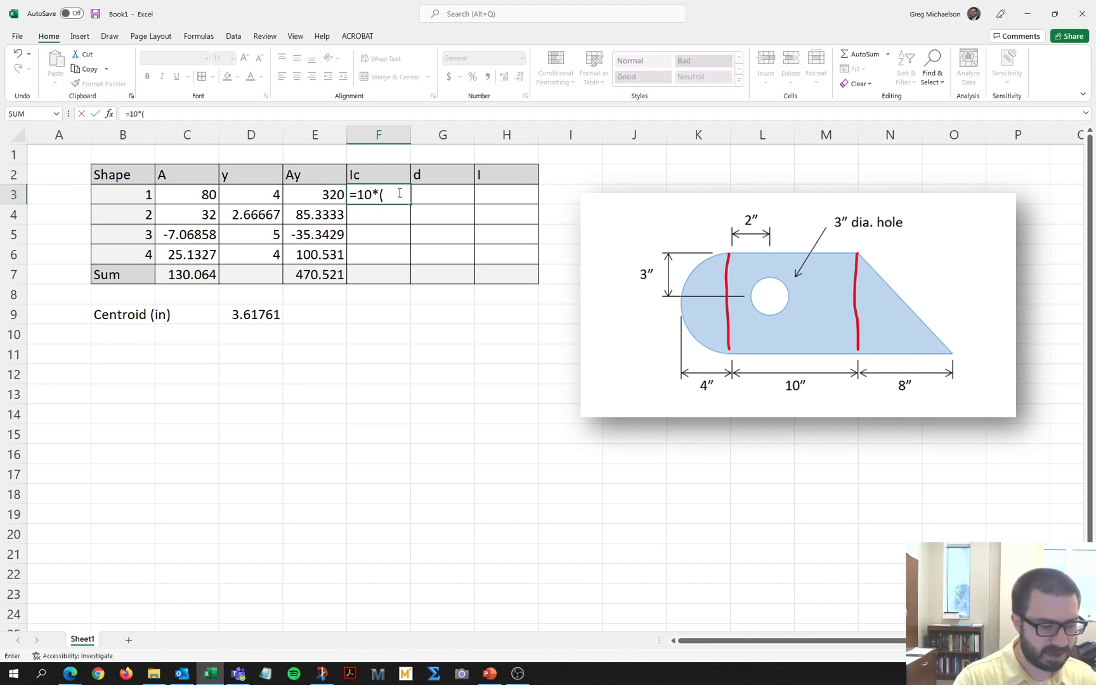
pyautogui.write('8^3')
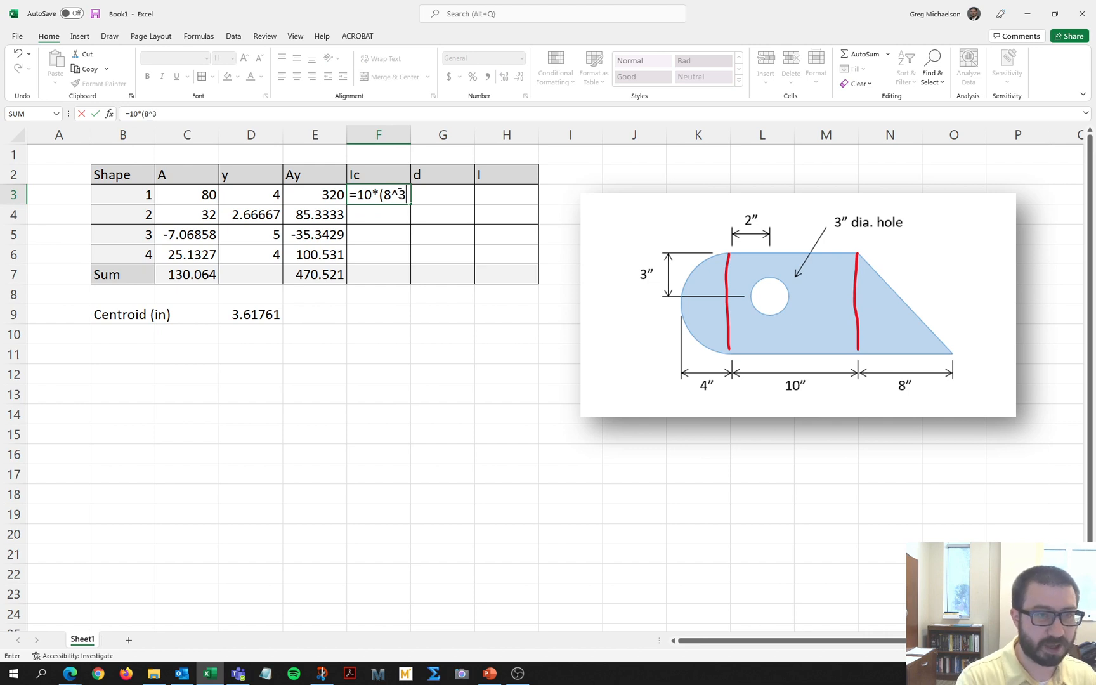
pyautogui.write(')/')
pyautogui.write('12')
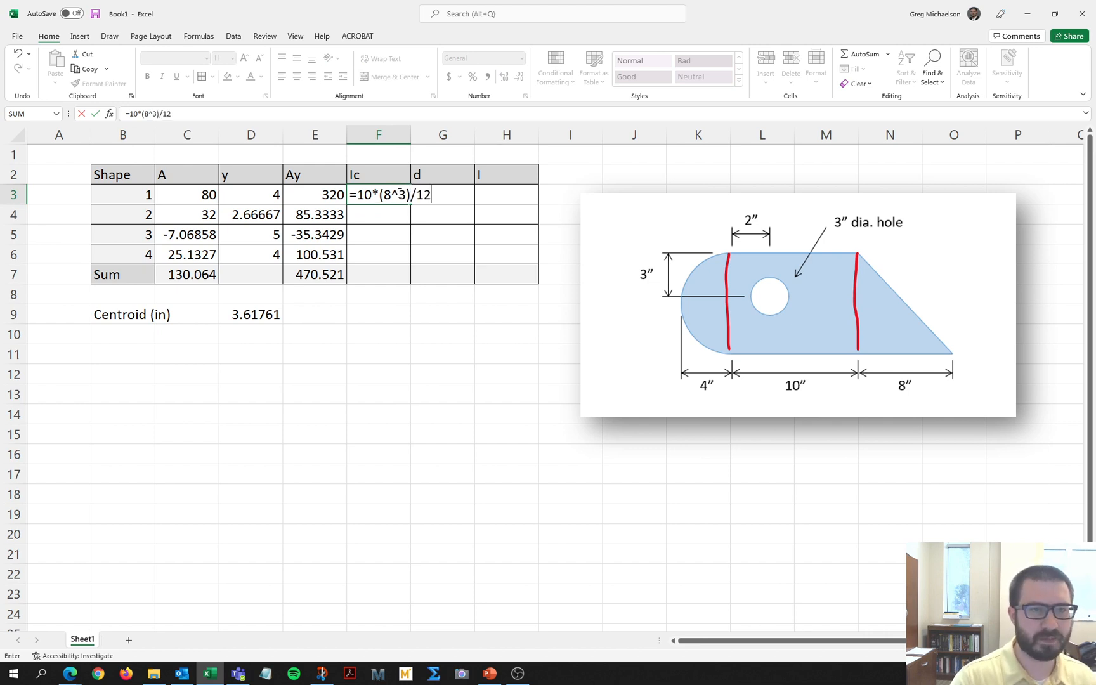
pyautogui.press('Return')
# Enter the triangle's centroidal moment of inertia Ic for shape 2 in F4 as =8*(8^3)/36.
pyautogui.write('=')
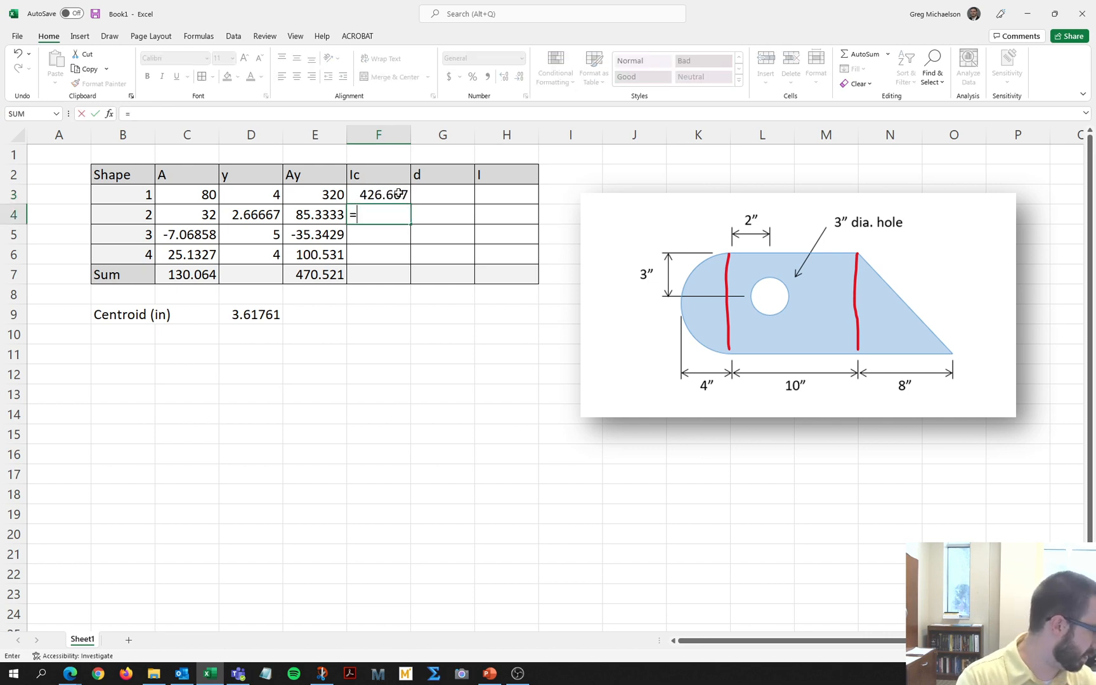
pyautogui.write('8')
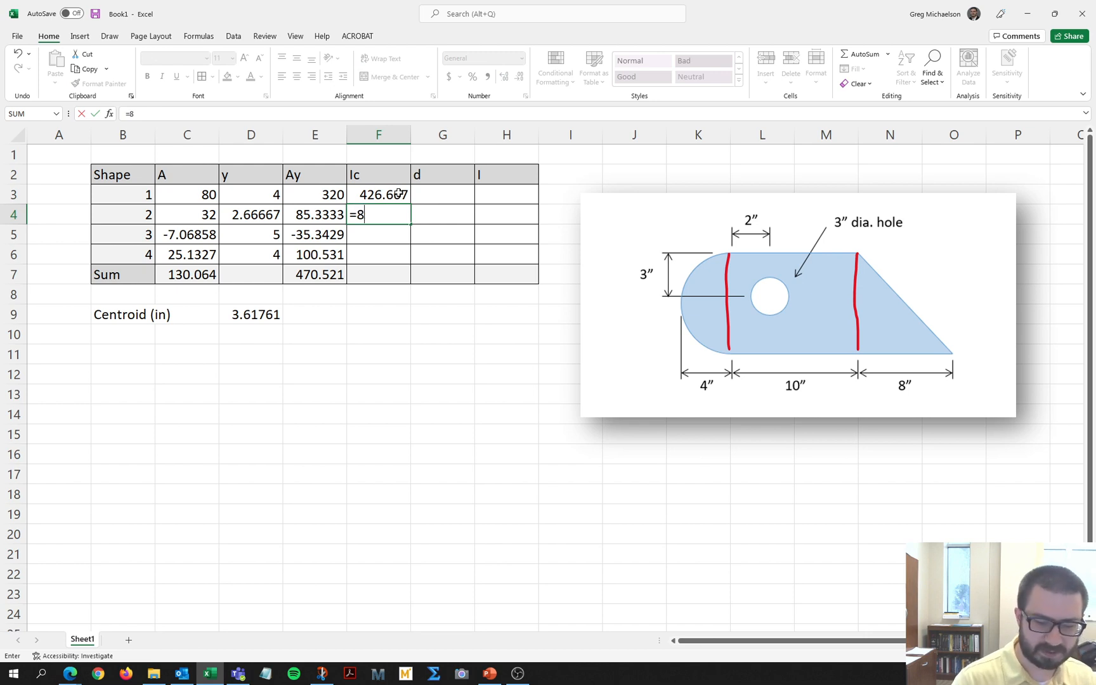
pyautogui.write('*(8^')
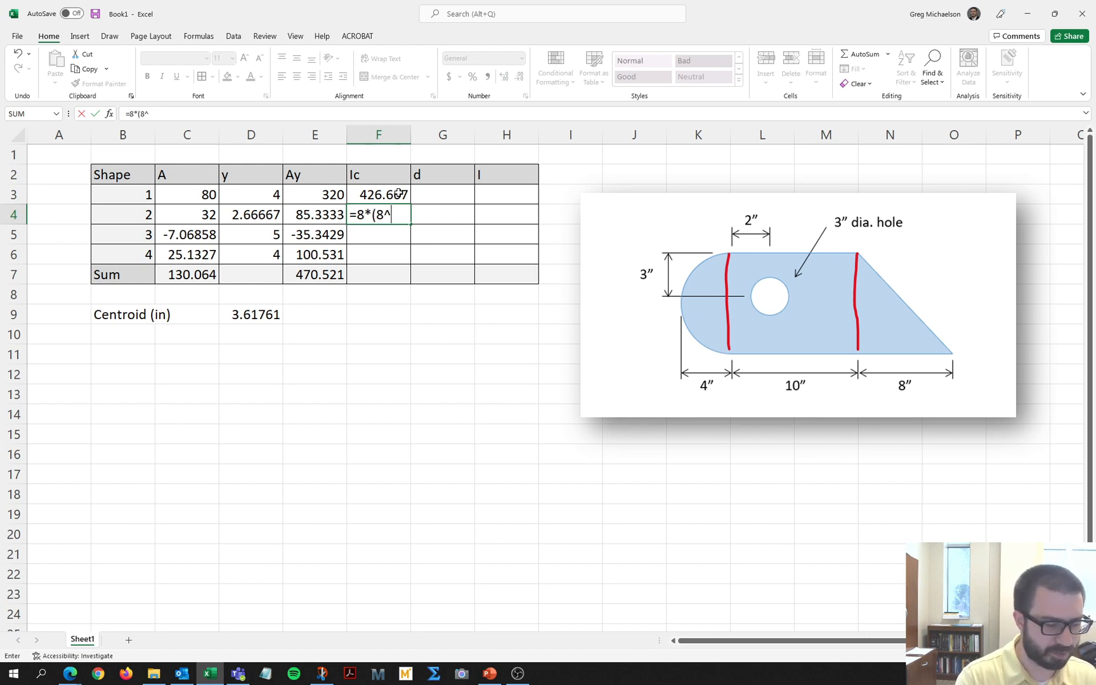
pyautogui.write('23')
pyautogui.press('BackSpace')
pyautogui.press('BackSpace')
pyautogui.write('3)/36')
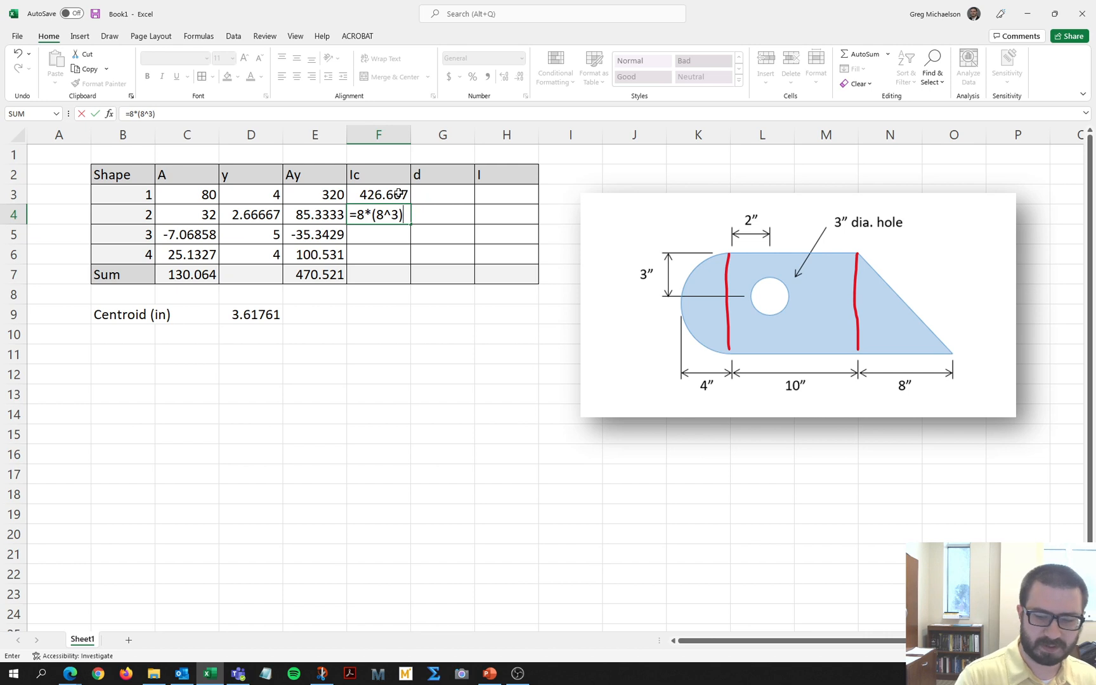
pyautogui.press('Return')
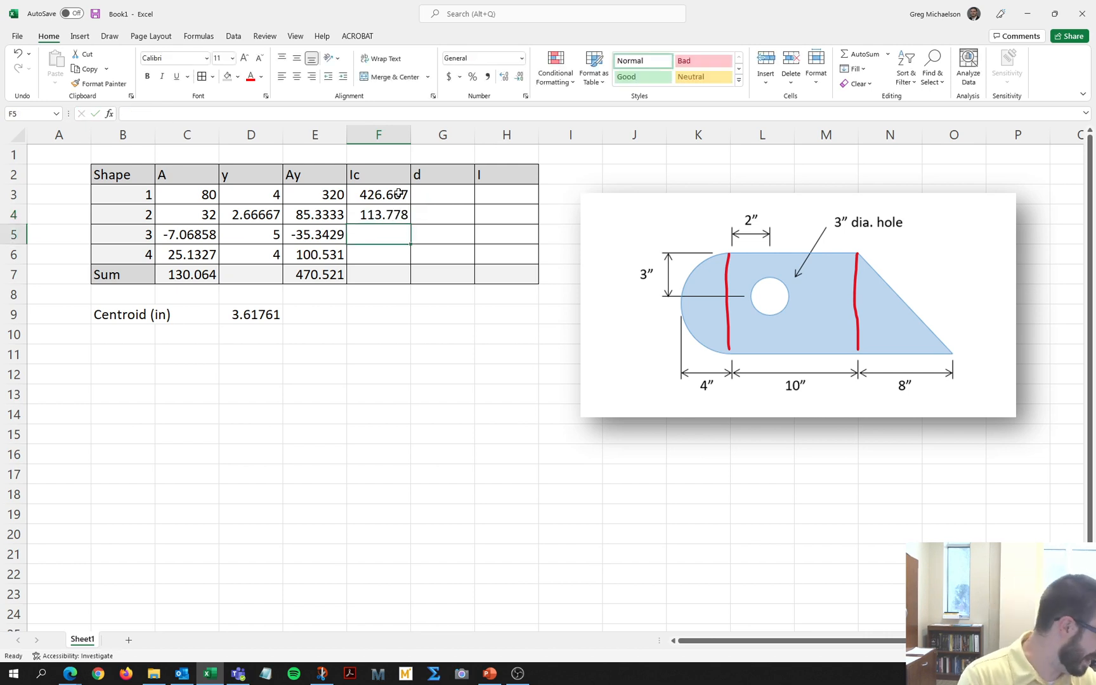
# Enter the hole's negative centroidal moment of inertia Ic for shape 3 in F5 as =-1/4*pi()*(1.5^4).
pyautogui.write('=-')
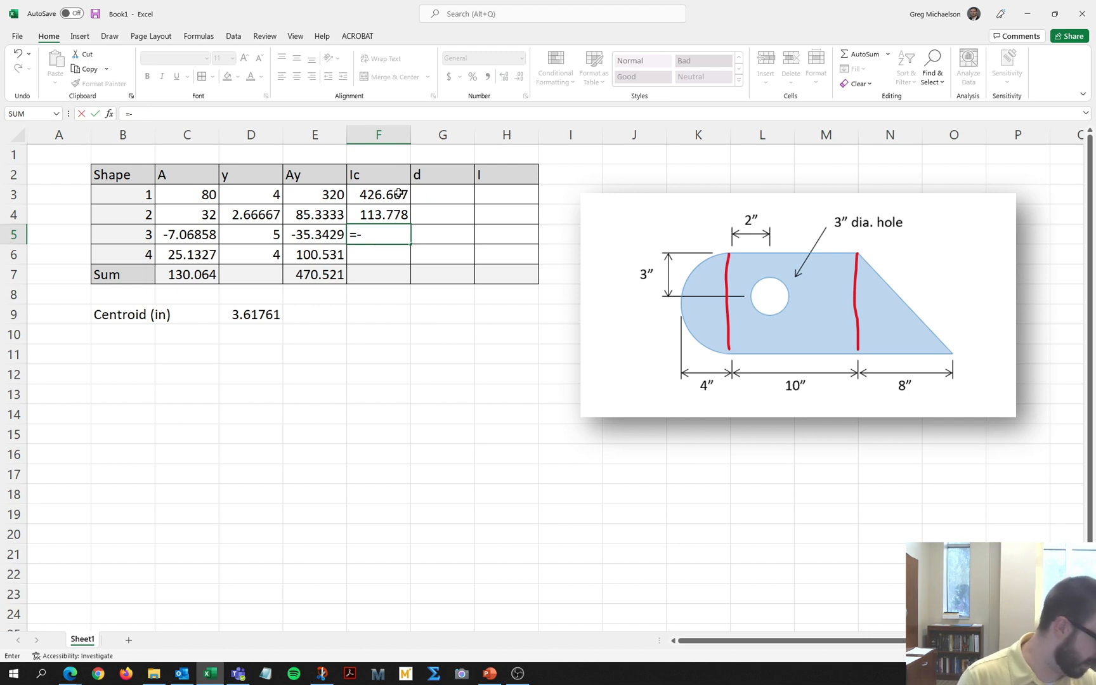
pyautogui.write('1/4*')
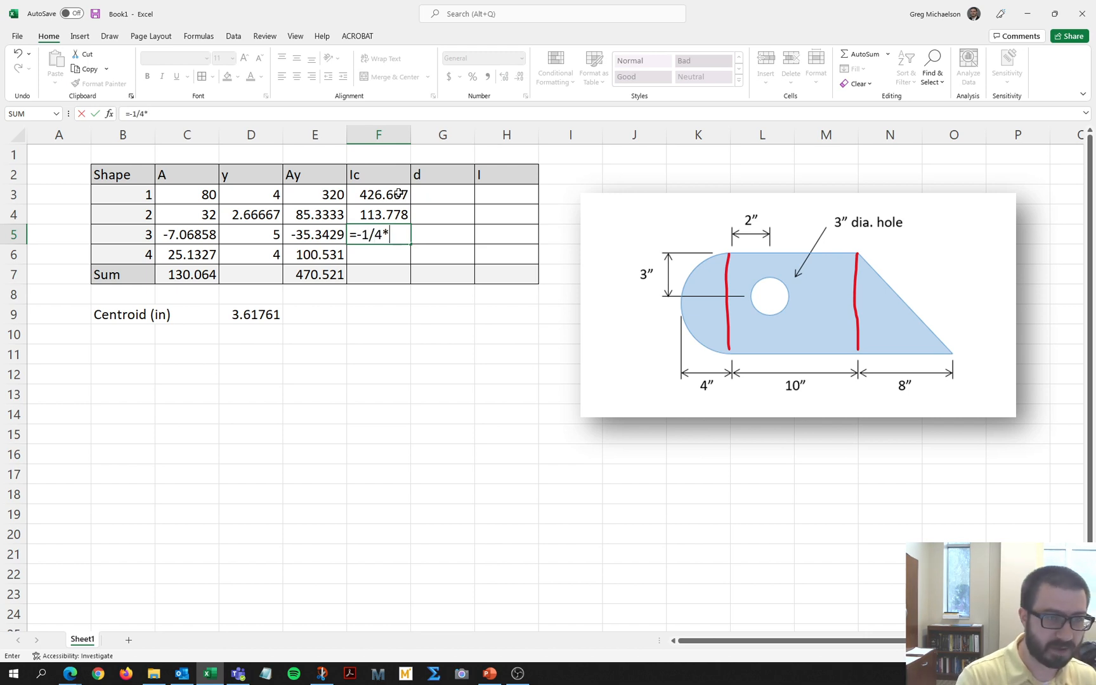
pyautogui.write('pi()')
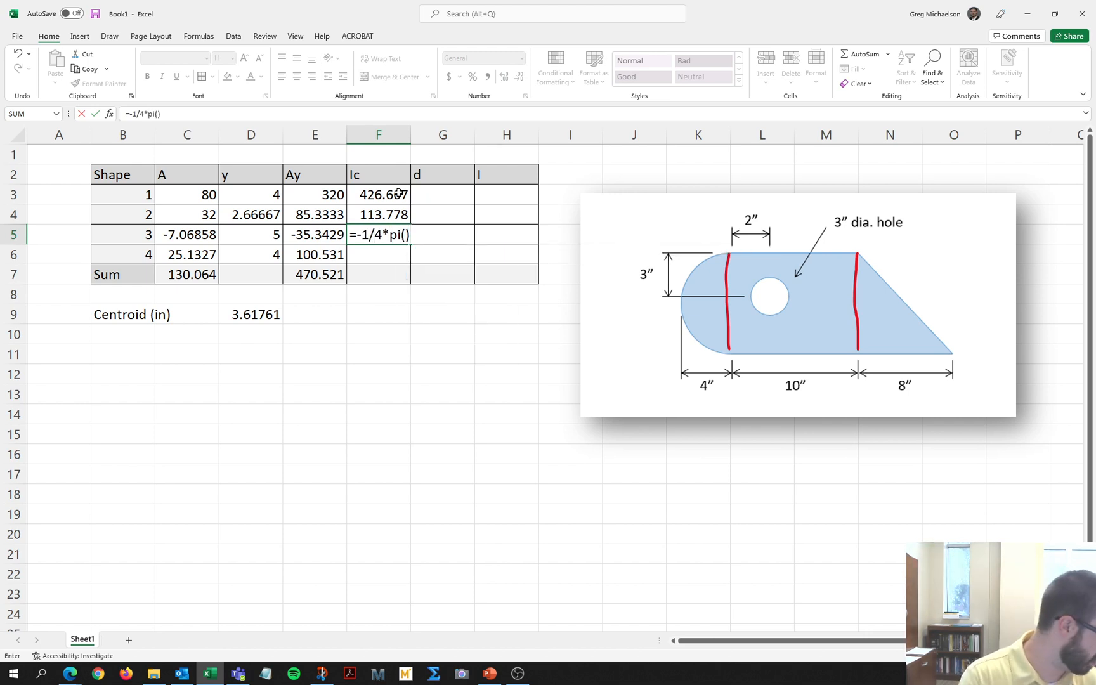
pyautogui.write('*')
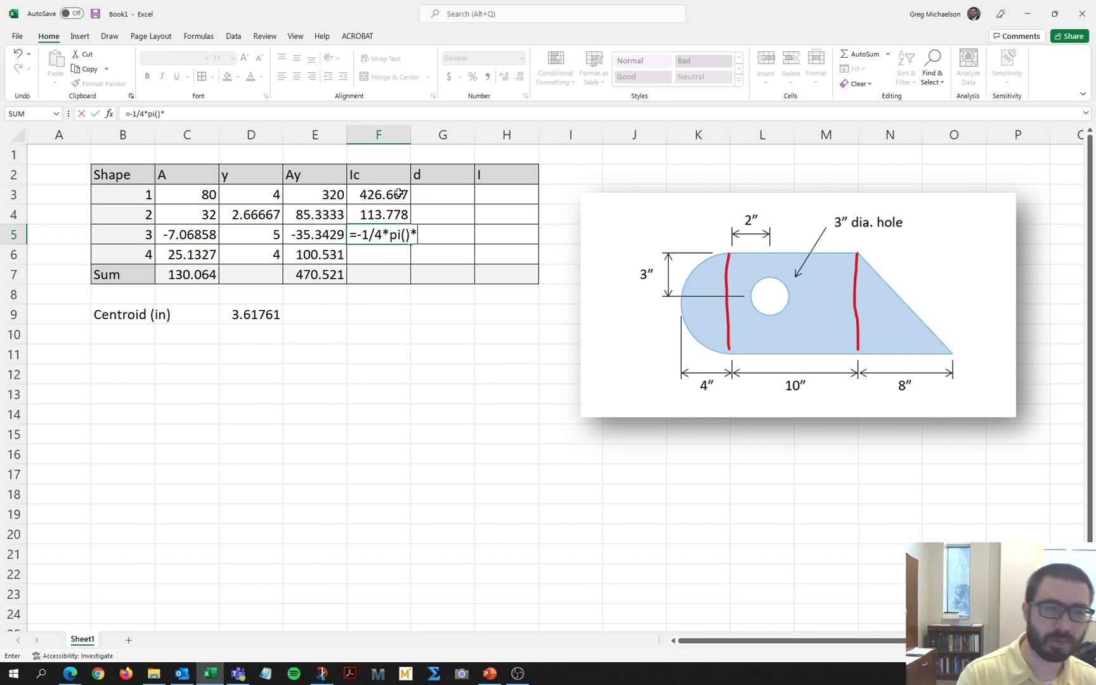
pyautogui.write('(1.5')
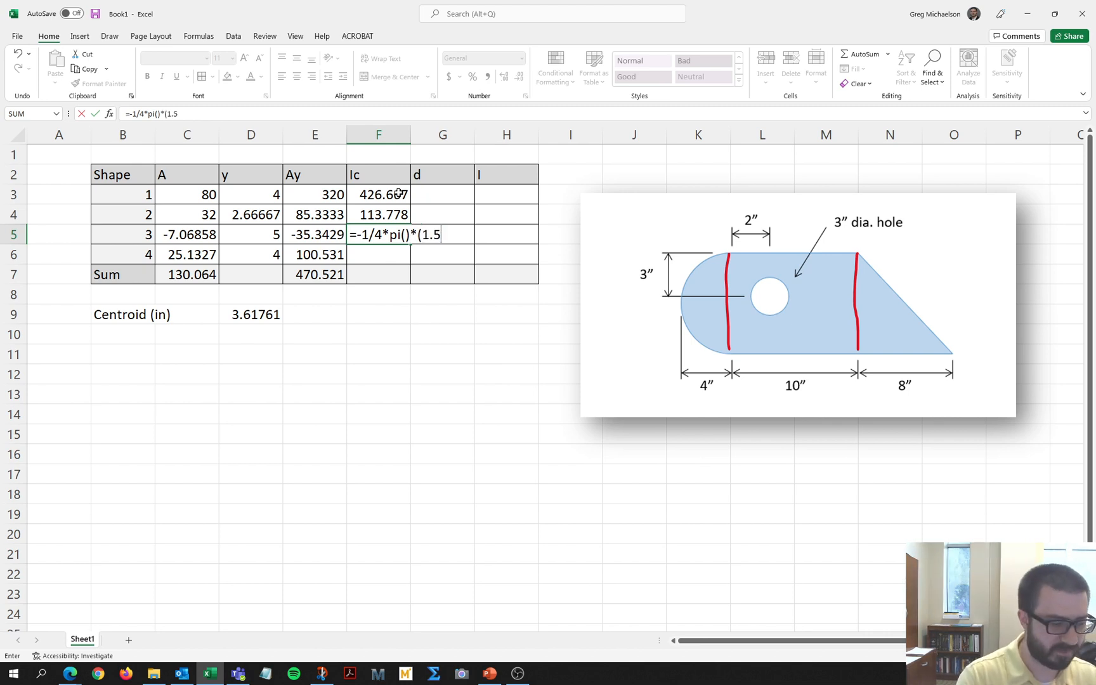
pyautogui.write('^4)')
pyautogui.press('Return')
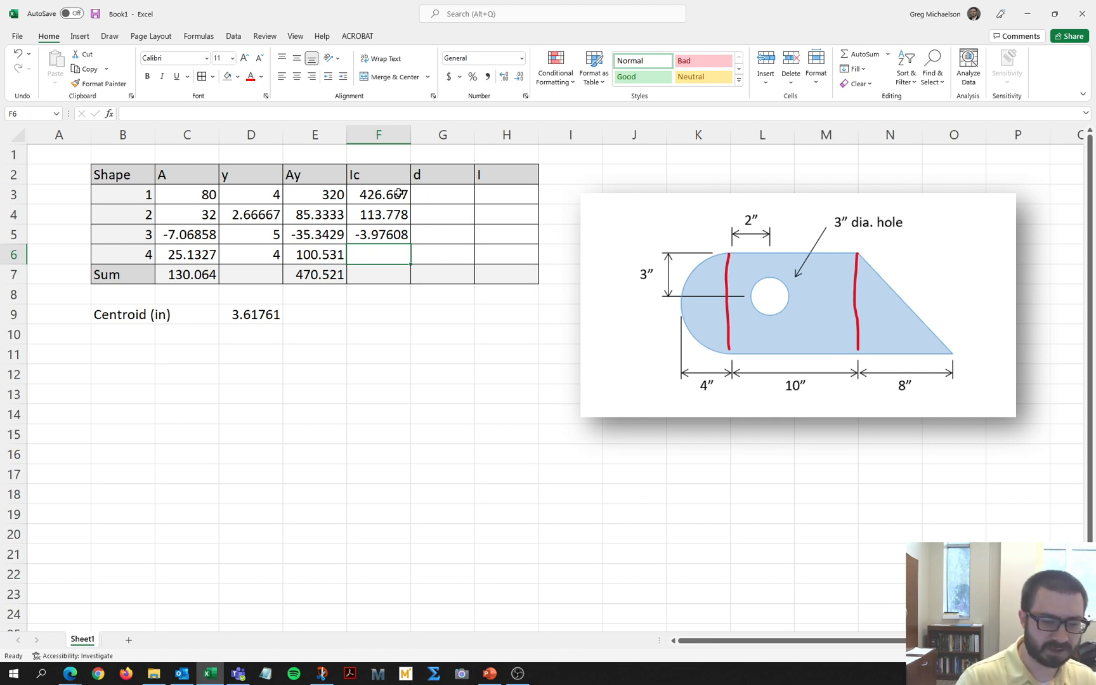
# Enter the semicircle's centroidal moment of inertia Ic for shape 4 in F6 as =1/8*pi()*(4^4).
pyautogui.write('=1/8*p')
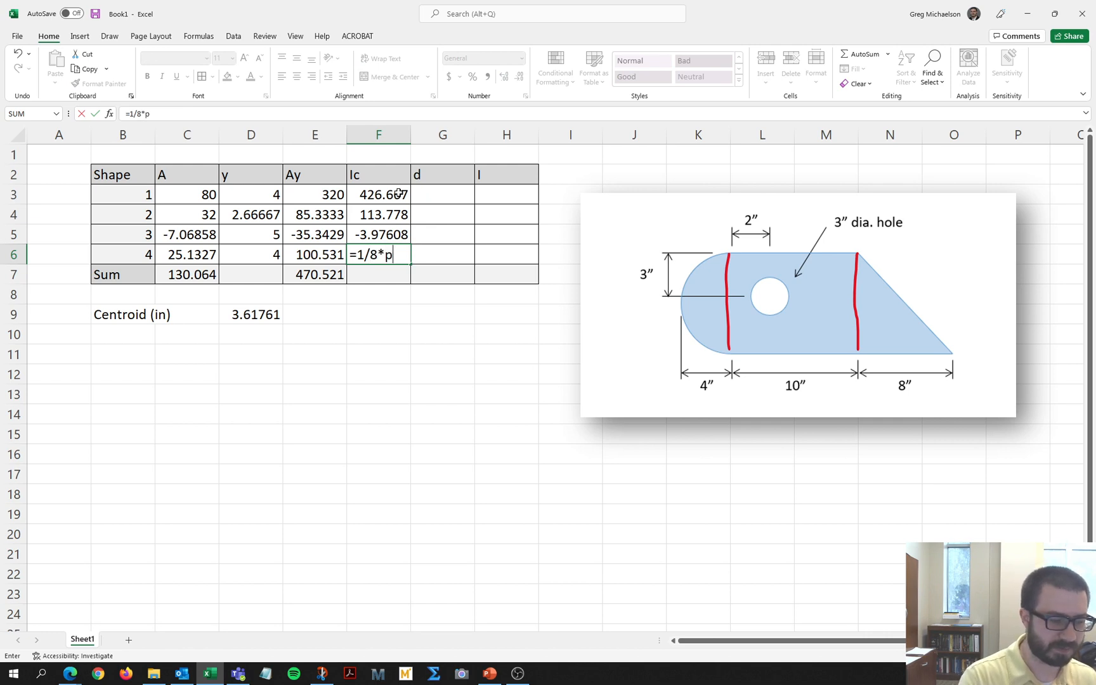
pyautogui.write('i()*(')
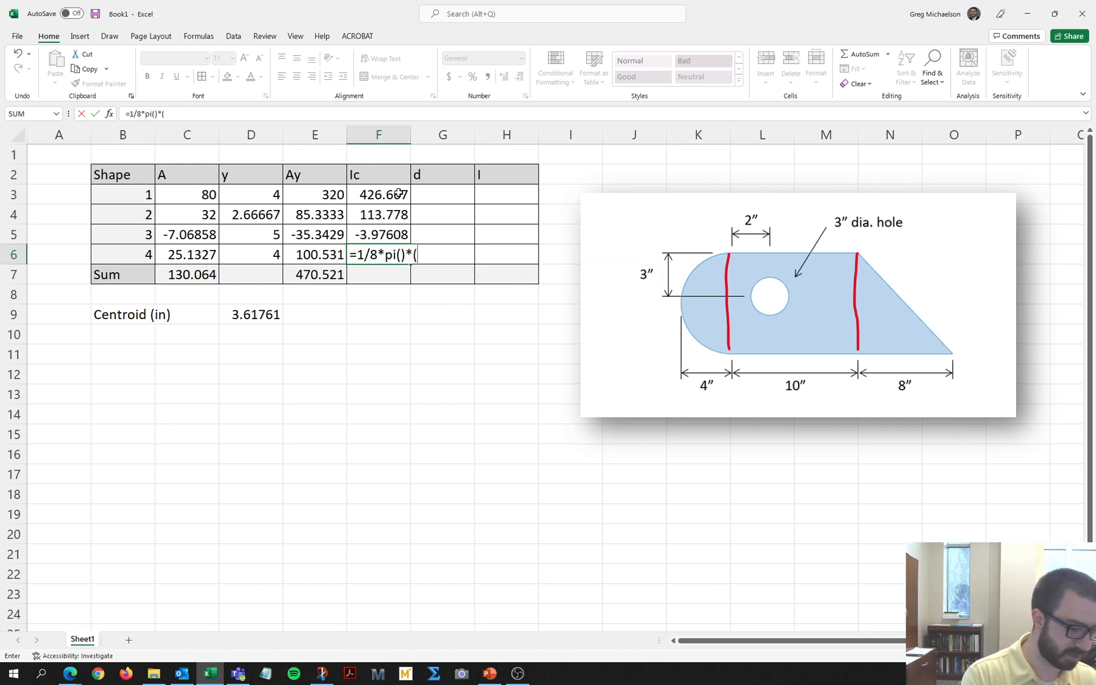
pyautogui.write('4^4)')
pyautogui.press('Return')
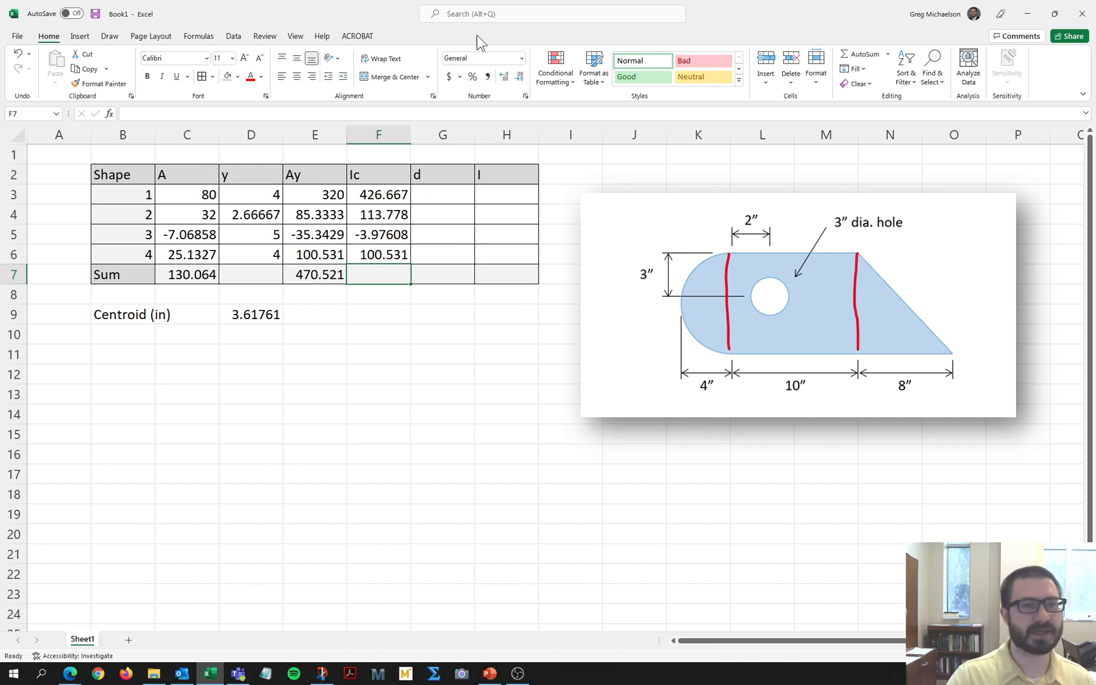
# Compute shape 1's distance d in G3 with =D3-$D$9, keeping the centroid reference absolute.
pyautogui.click(444, 173)
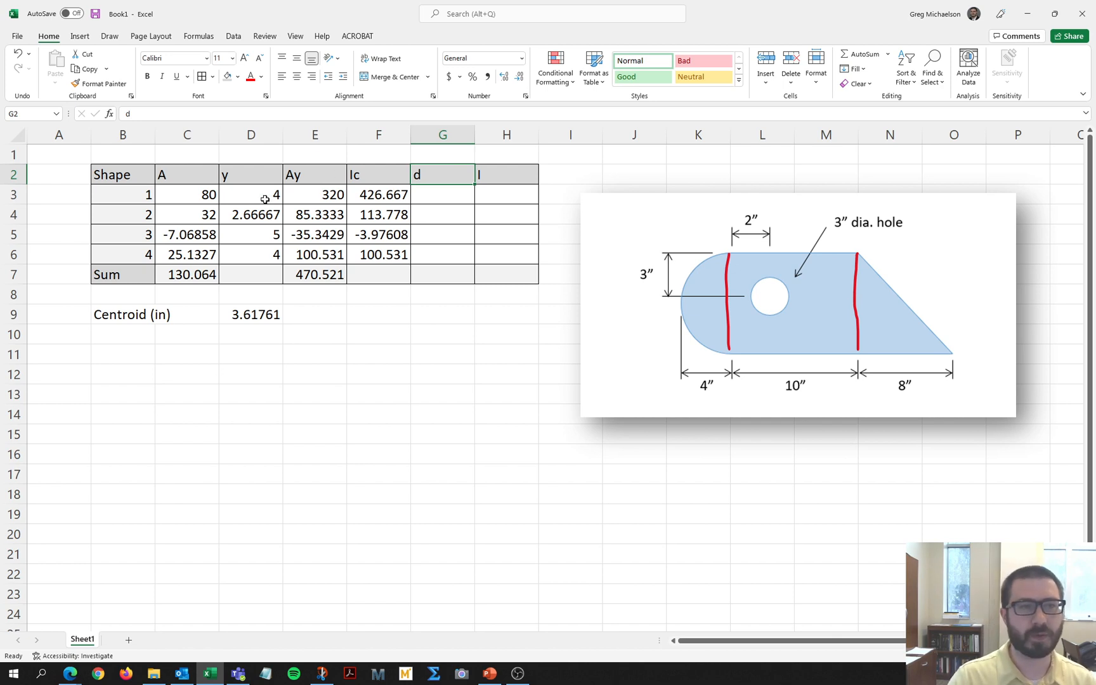
pyautogui.click(430, 194)
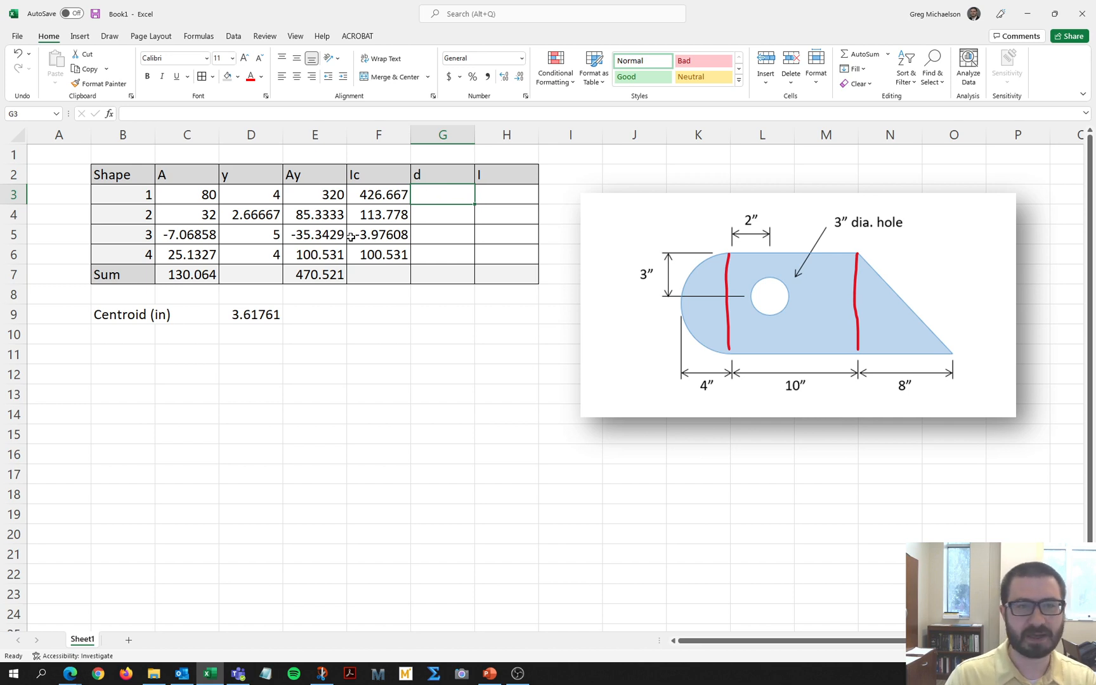
pyautogui.write('=')
pyautogui.click(248, 193)
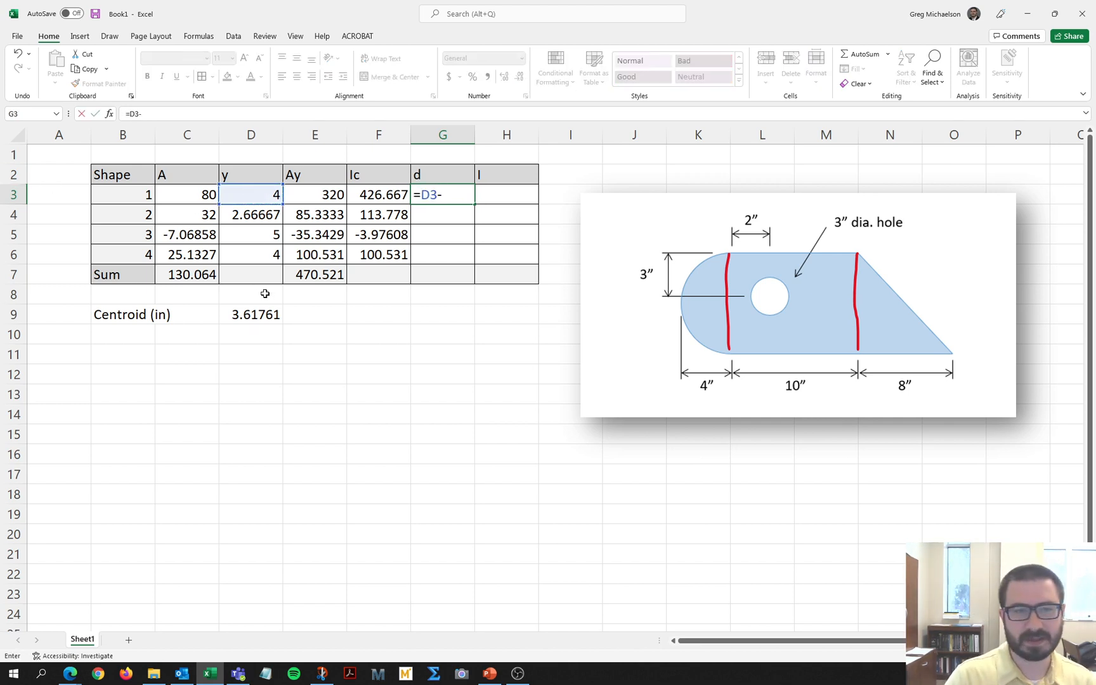
pyautogui.write('-')
pyautogui.click(256, 313)
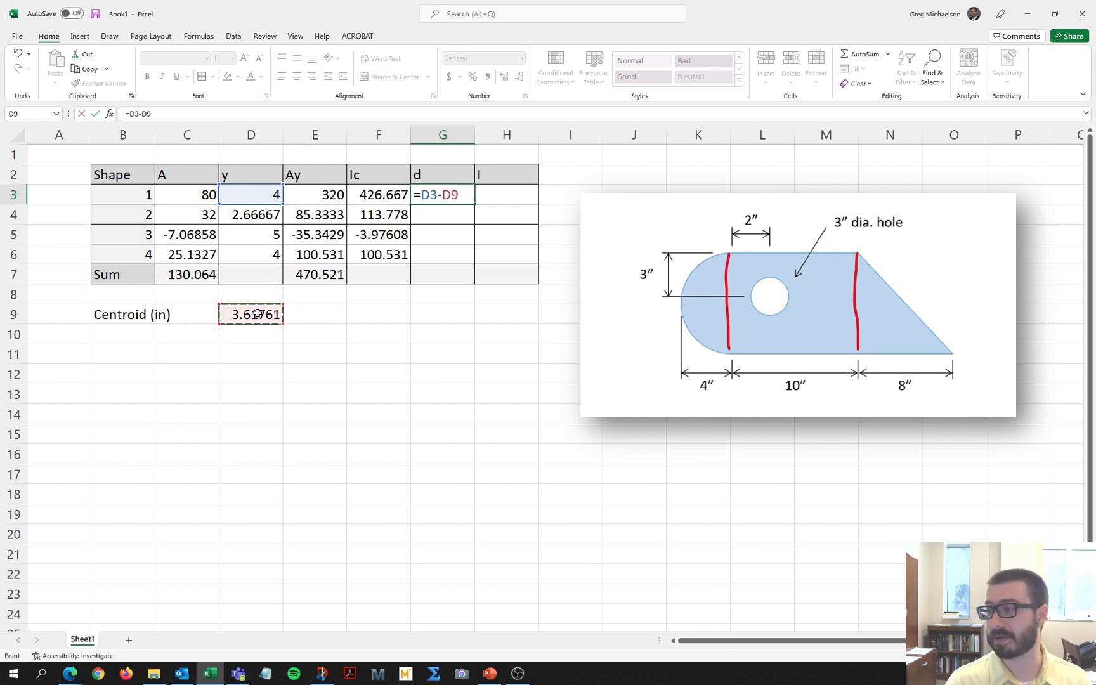
pyautogui.press('F4')
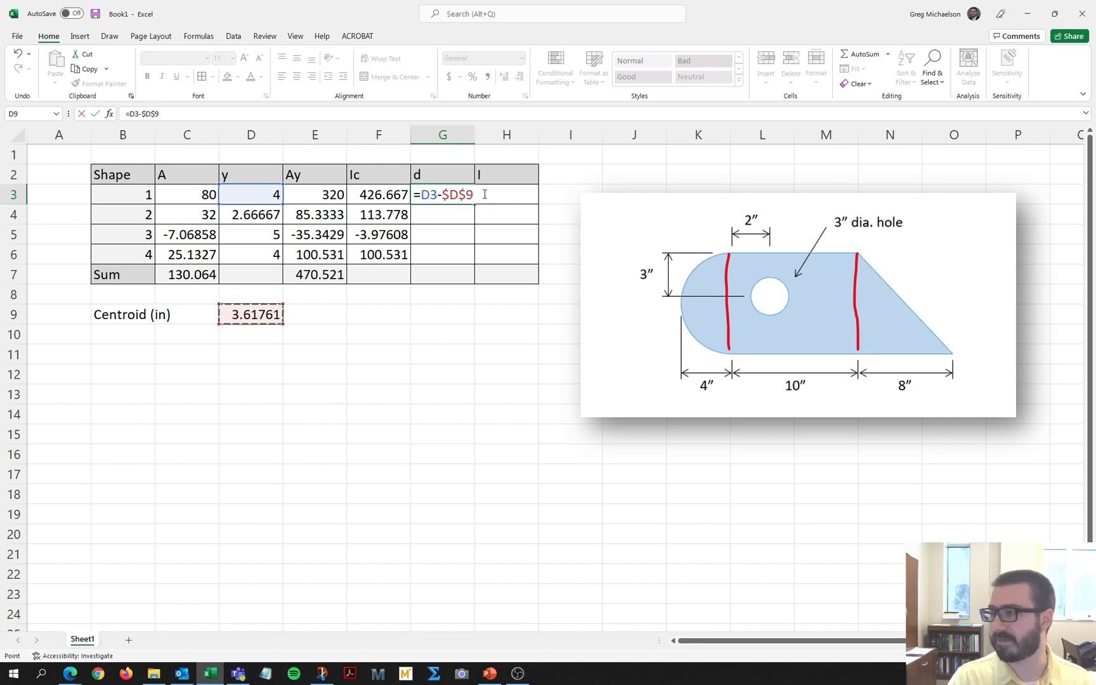
pyautogui.press('Return')
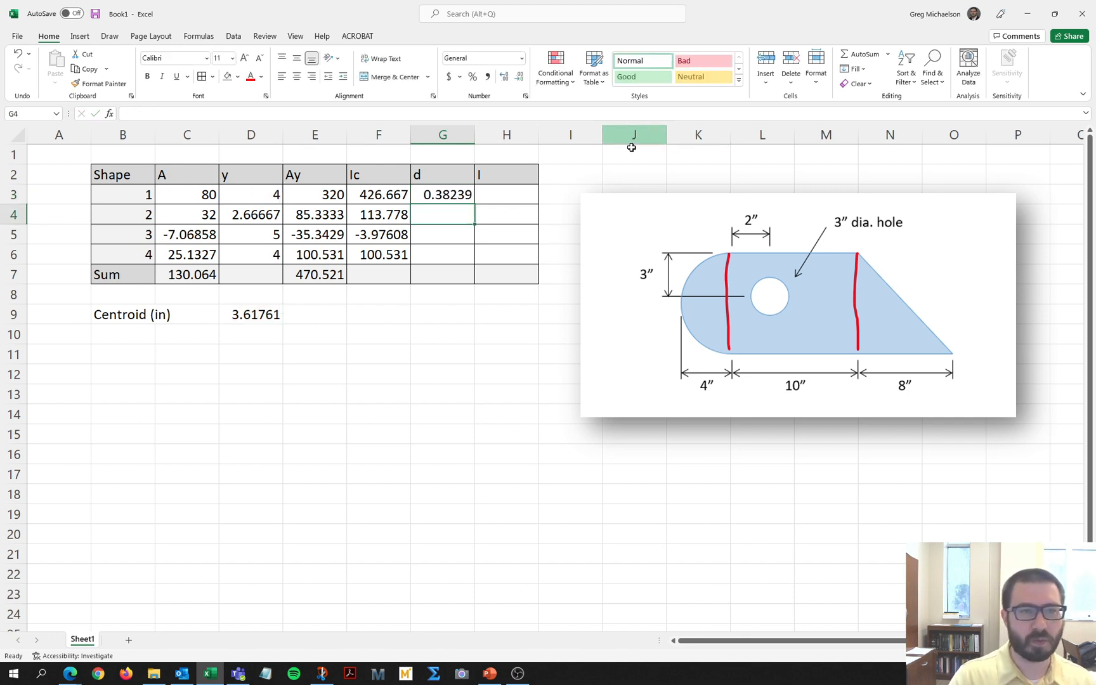
# Fill the distance formula from G3 down through G6 and inspect the copied formula in G5.
pyautogui.click(455, 191)
pyautogui.moveTo(474, 211); pyautogui.dragTo(472, 257)
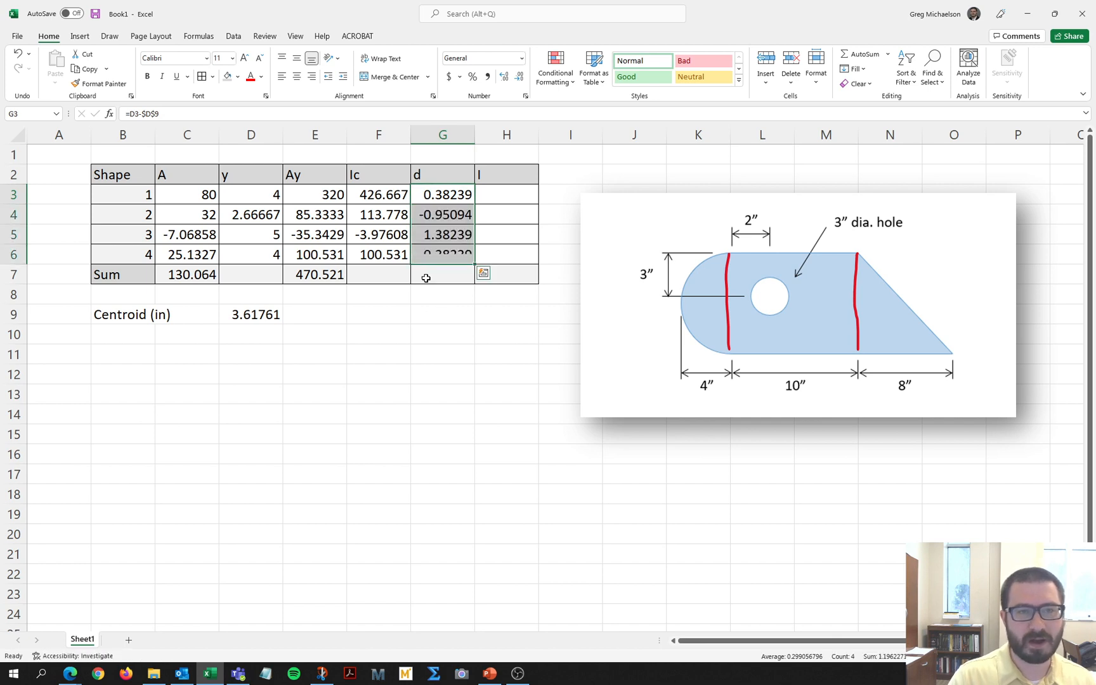
pyautogui.click(456, 235)
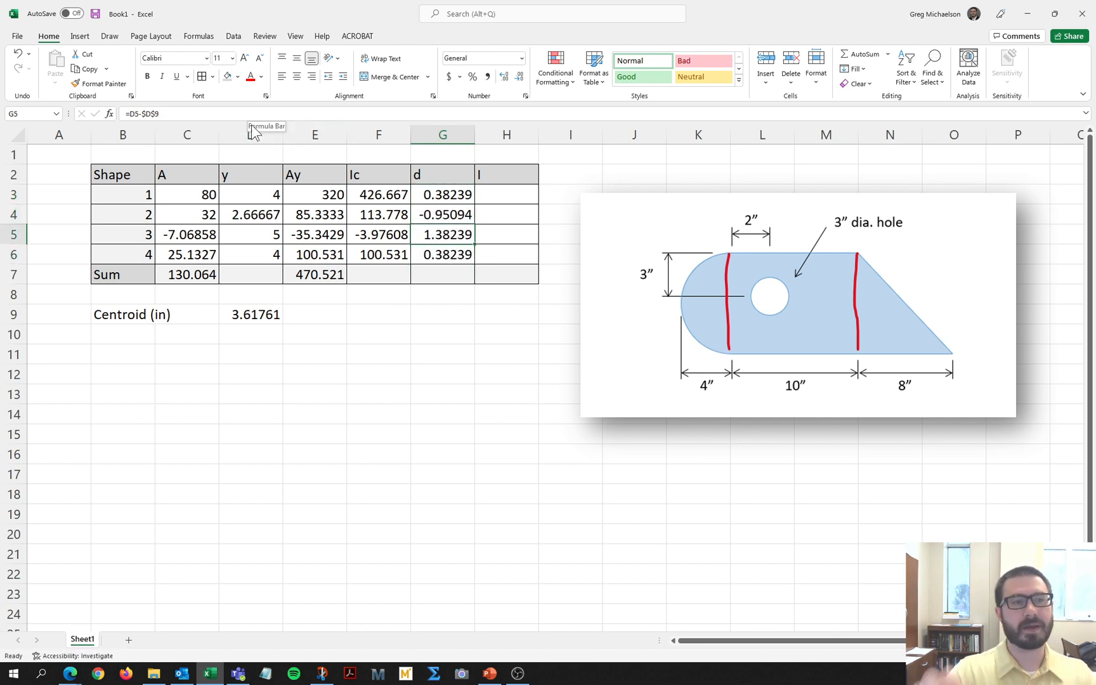
pyautogui.click(269, 115)
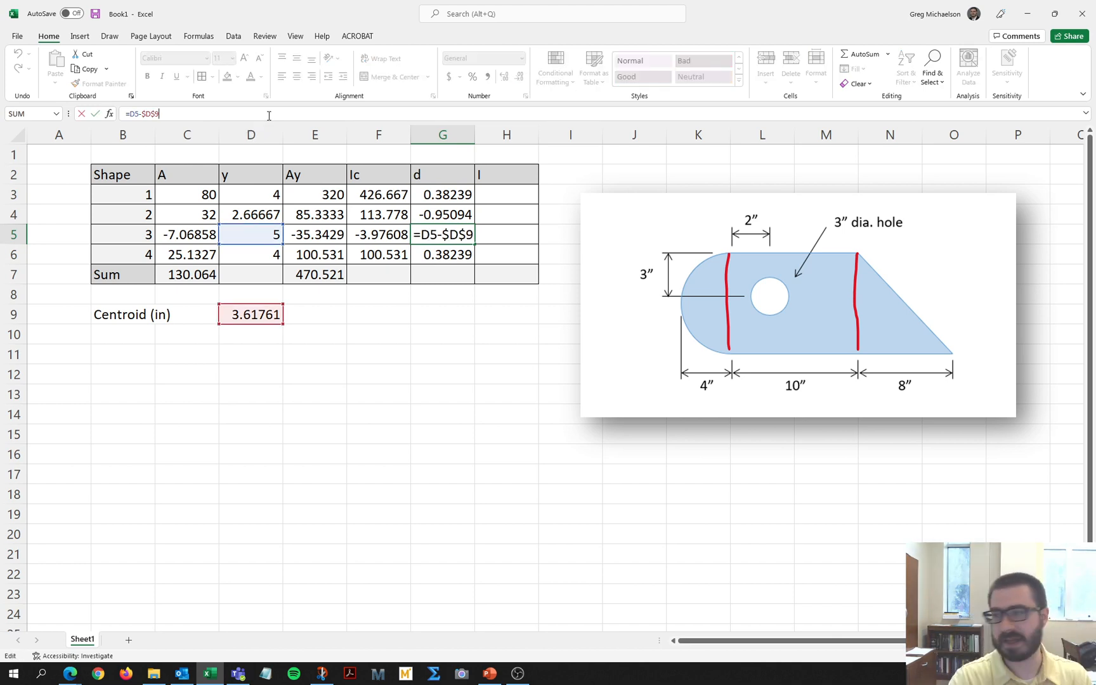
pyautogui.press('Escape')
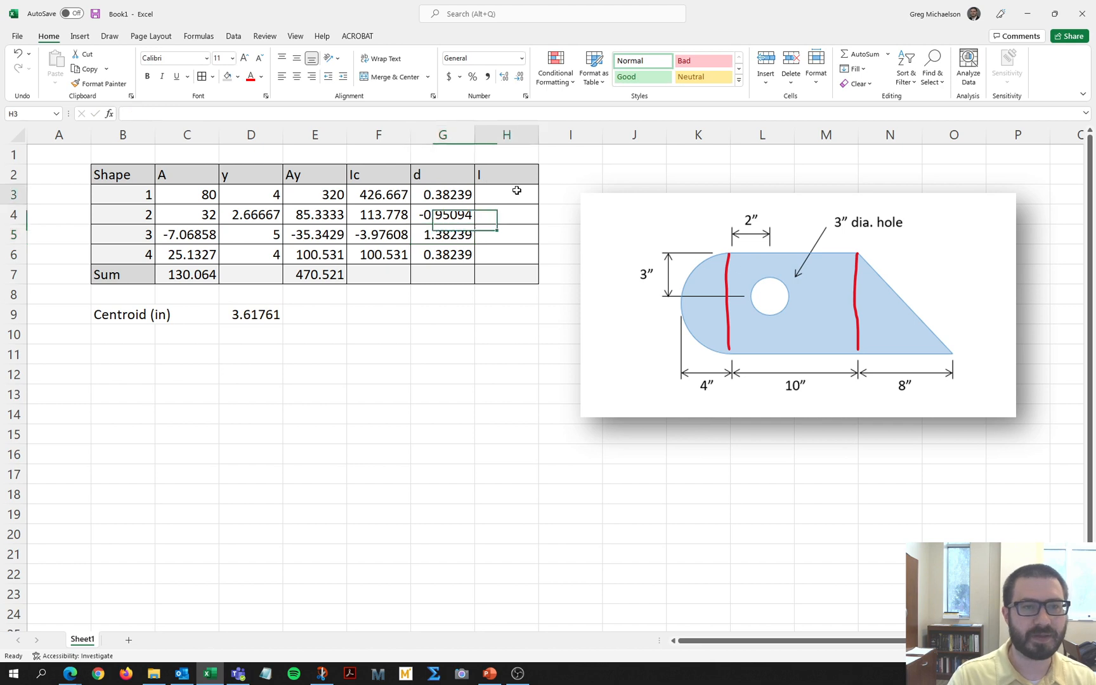
# Compute shape 1's moment of inertia I in H3 with the parallel-axis formula =F3+C3*(G3^2).
pyautogui.click(517, 190)
pyautogui.write('=')
pyautogui.press('Left')
pyautogui.press('Left')
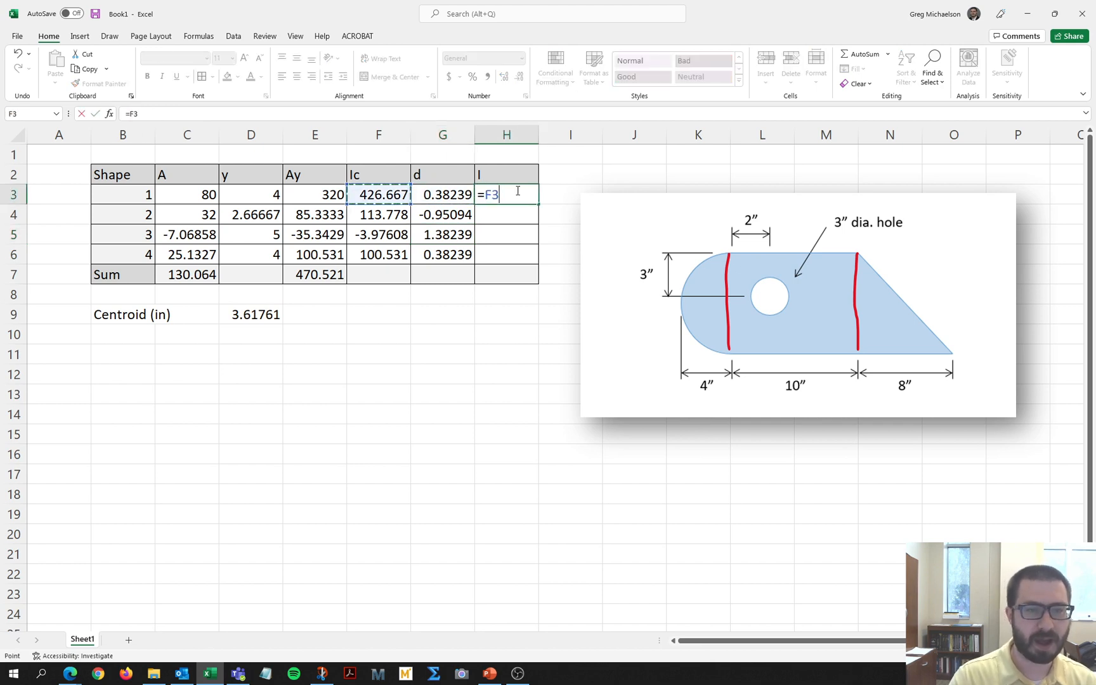
pyautogui.write('+')
pyautogui.press('Left')
pyautogui.press('Left')
pyautogui.press('Left')
pyautogui.press('Left')
pyautogui.press('Left')
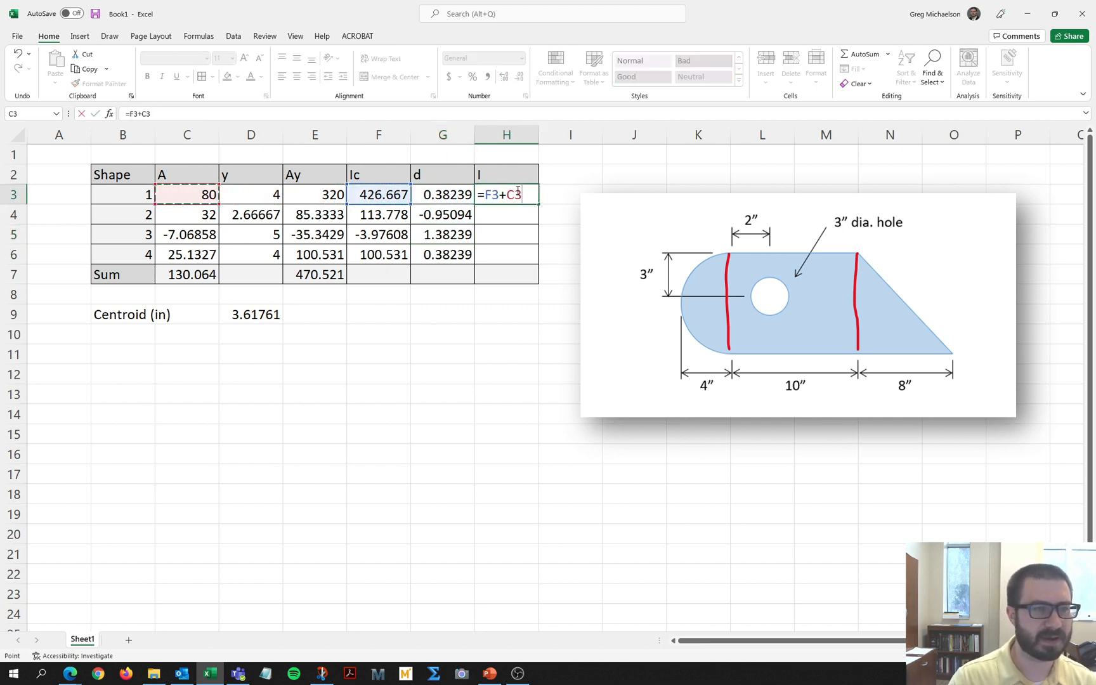
pyautogui.write('*(')
pyautogui.press('Left')
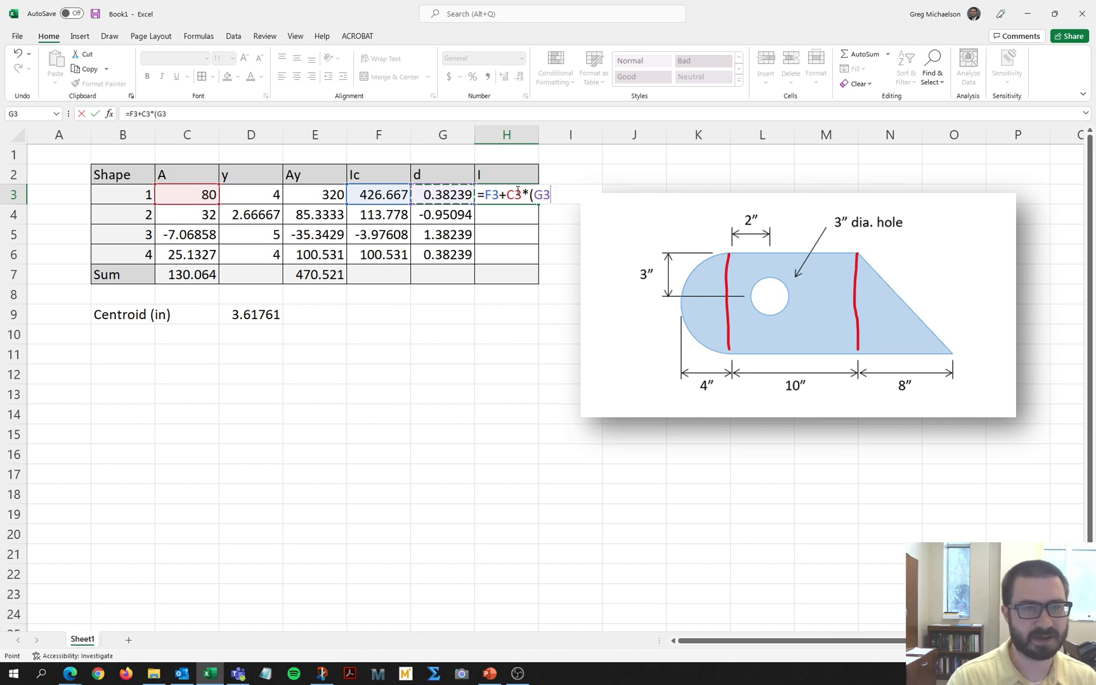
pyautogui.write('&')
pyautogui.press('BackSpace')
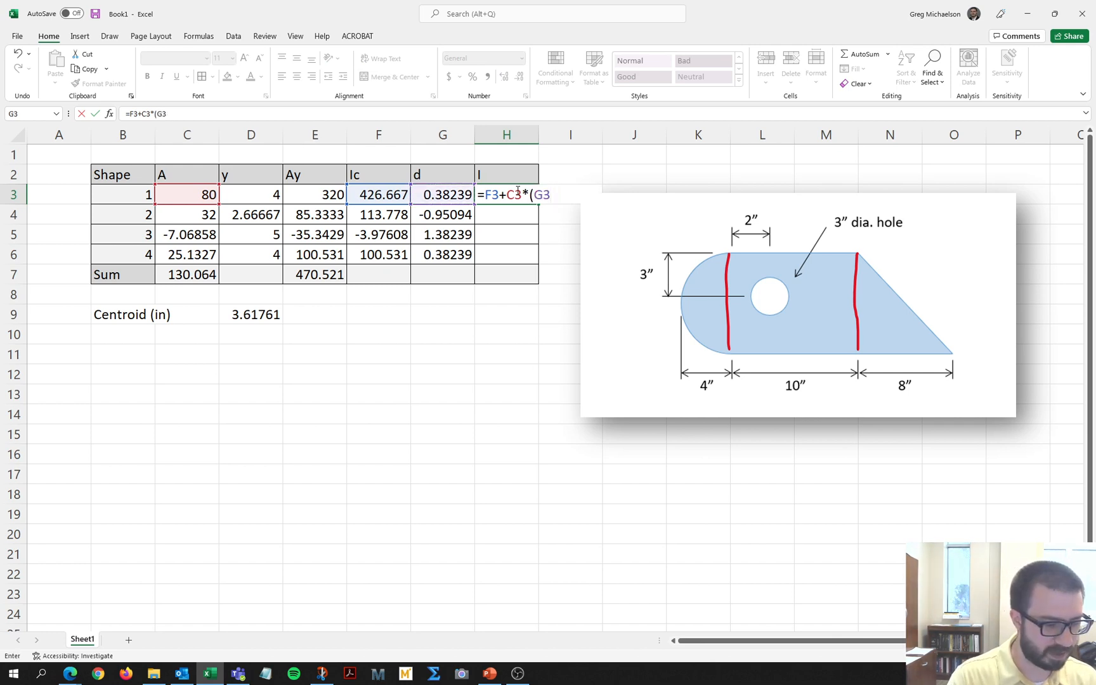
pyautogui.write('^2)')
pyautogui.press('Return')
# Copy the moment of inertia formula from H3 into H4, H5 and H6.
pyautogui.press('Up')
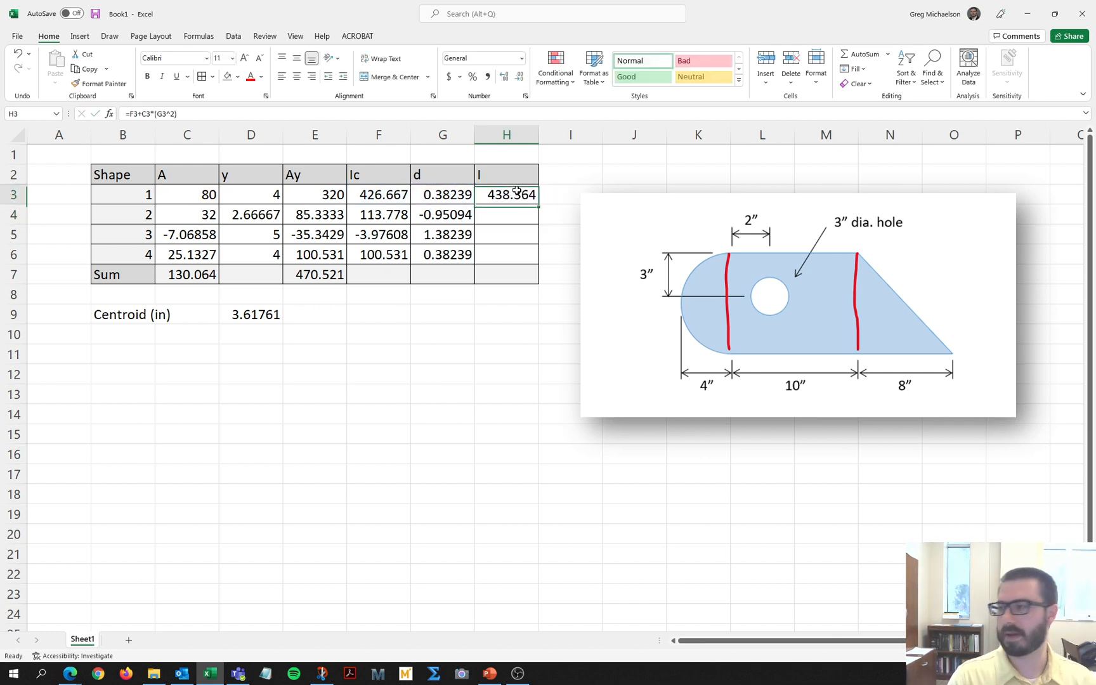
pyautogui.hotkey('ctrl', 'c')
pyautogui.press('Down')
pyautogui.hotkey('ctrl', 'v')
pyautogui.press('Down')
pyautogui.hotkey('ctrl', 'v')
pyautogui.press('Down')
pyautogui.hotkey('ctrl', 'v')
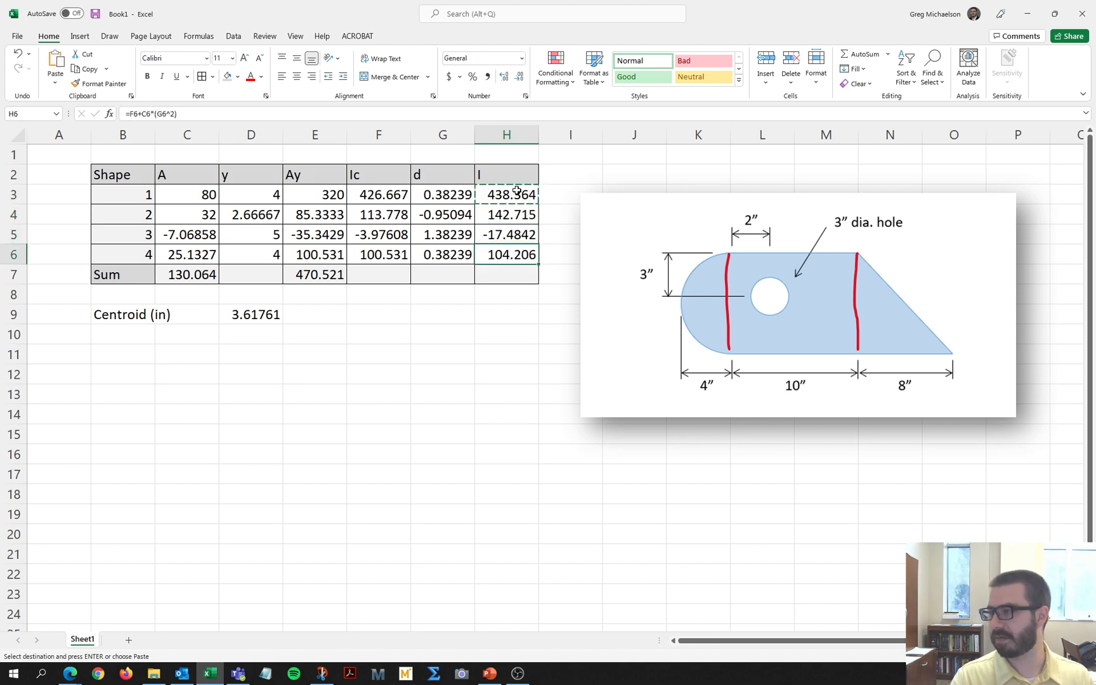
# Copy the sum formula from E7 to H7 to total the I column, and color that total red.
pyautogui.click(329, 274)
pyautogui.hotkey('ctrl', 'c')
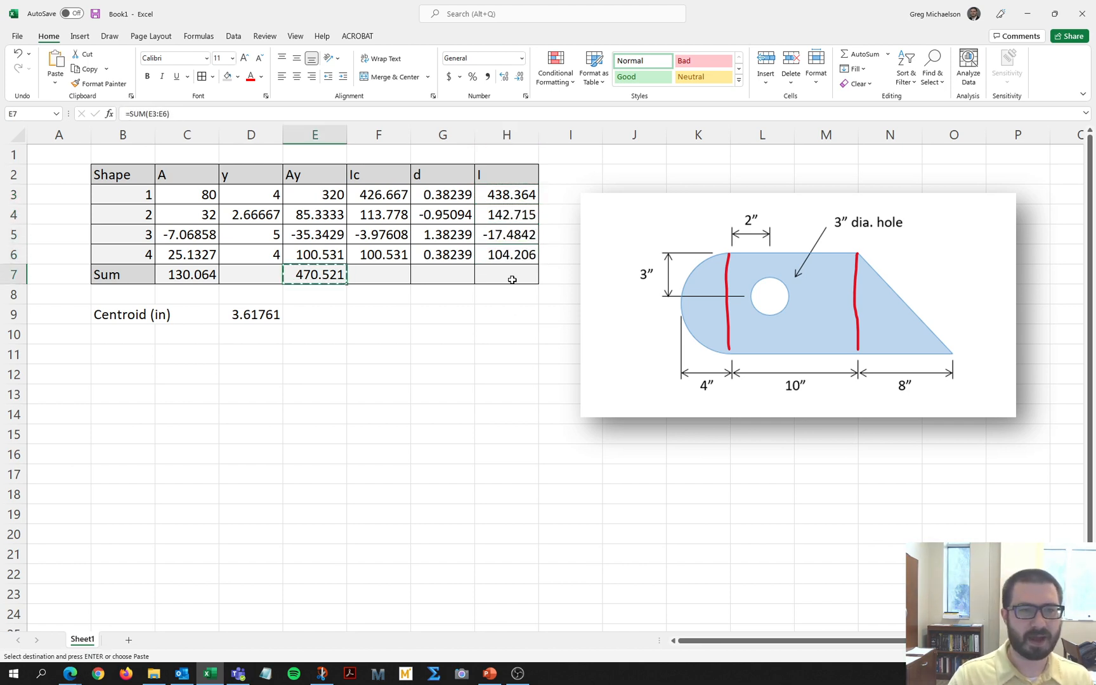
pyautogui.click(512, 279)
pyautogui.hotkey('ctrl', 'v')
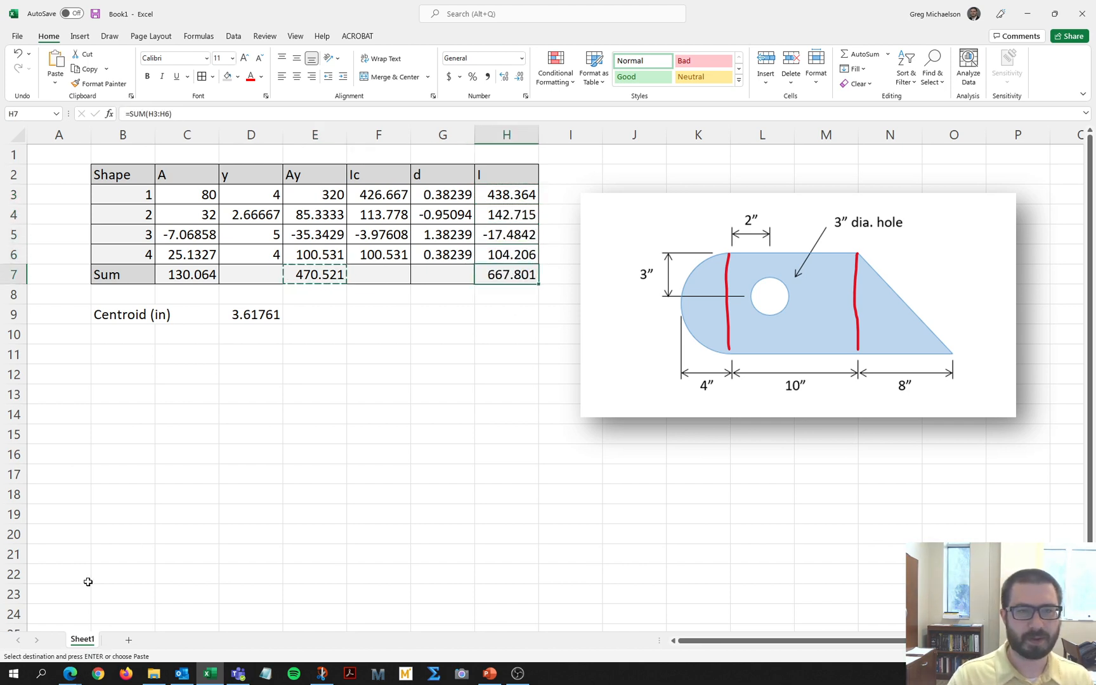
pyautogui.click(251, 79)
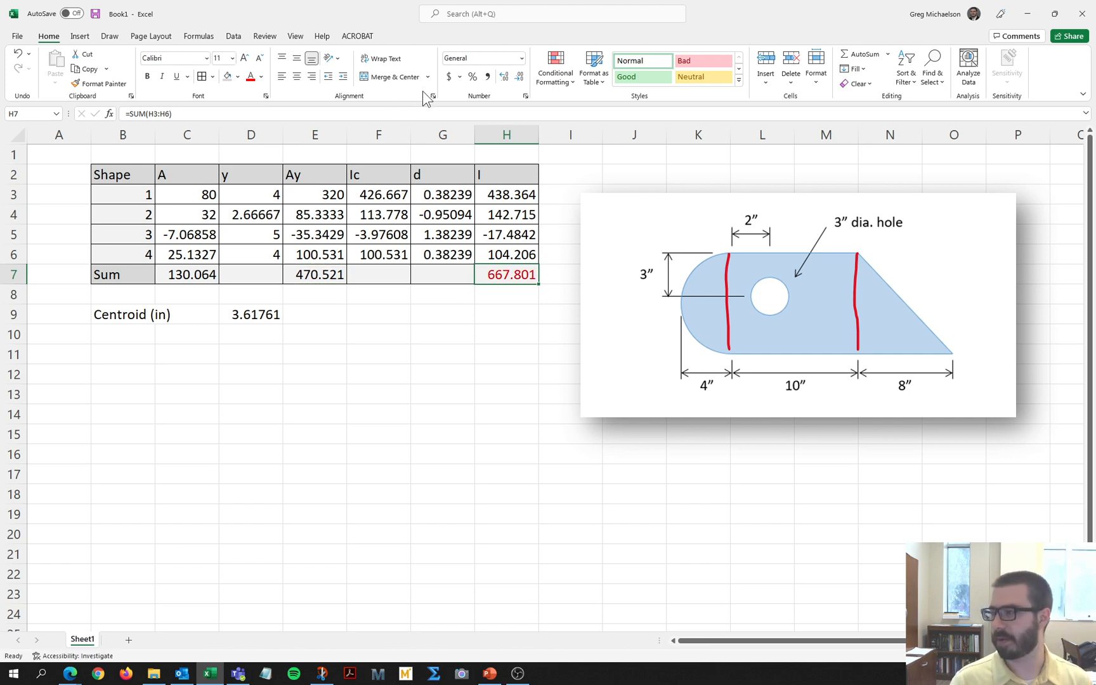